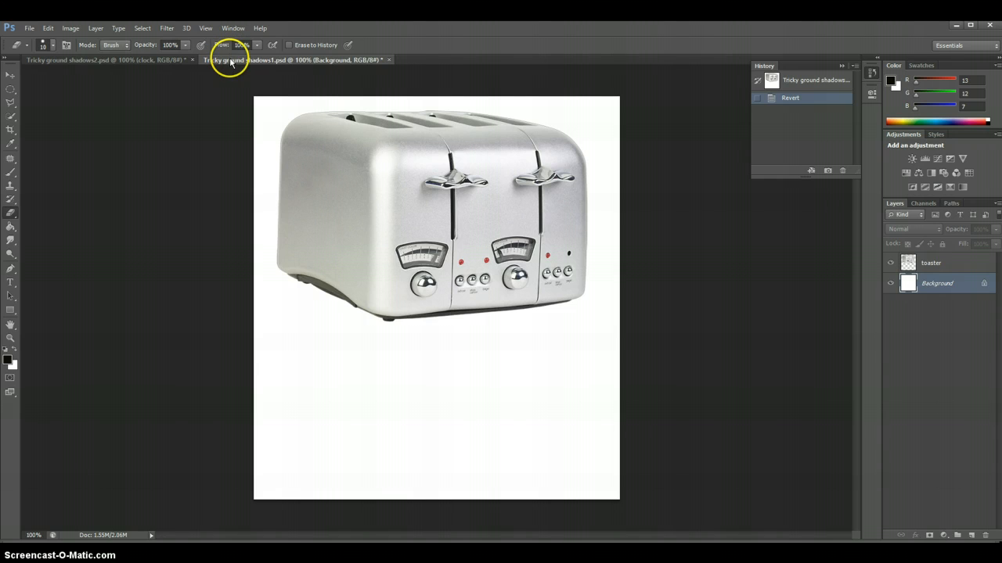
# View the clock document and return to the toaster document
pyautogui.click(130, 61)
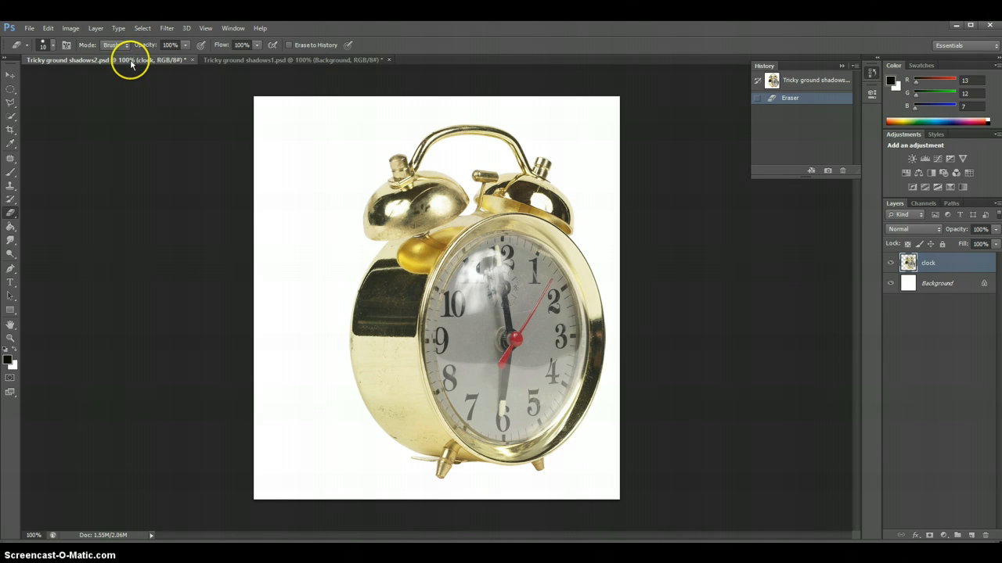
pyautogui.click(219, 60)
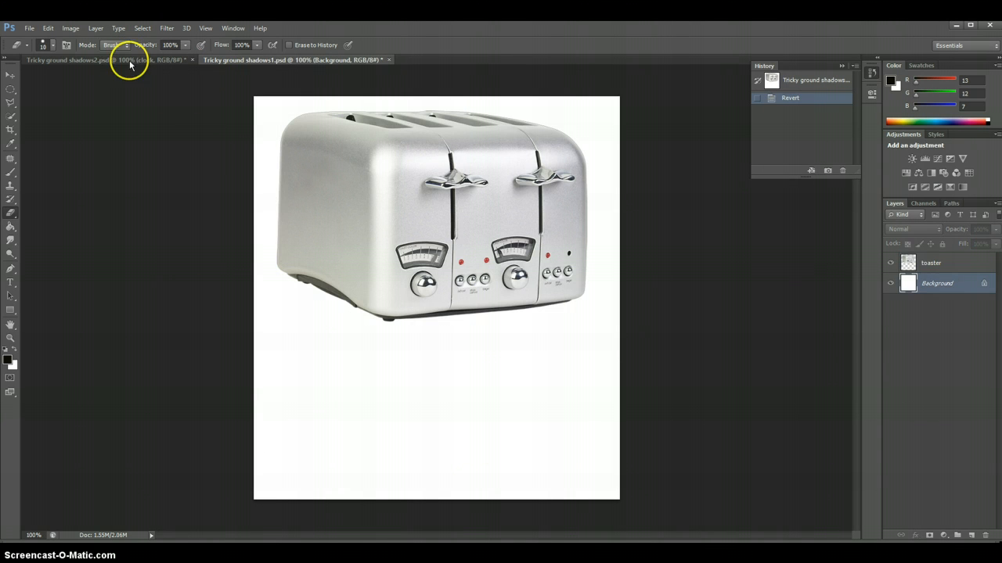
# On the toaster layer, select the toaster's lower section with the Polygonal Lasso, cutting across its body and following its bottom outline
pyautogui.click(11, 102)
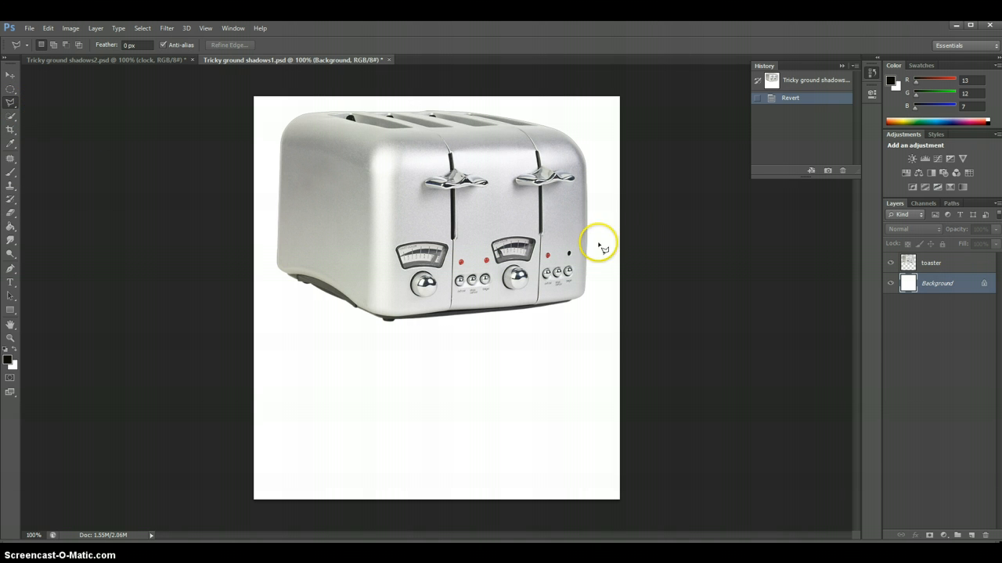
pyautogui.click(975, 269)
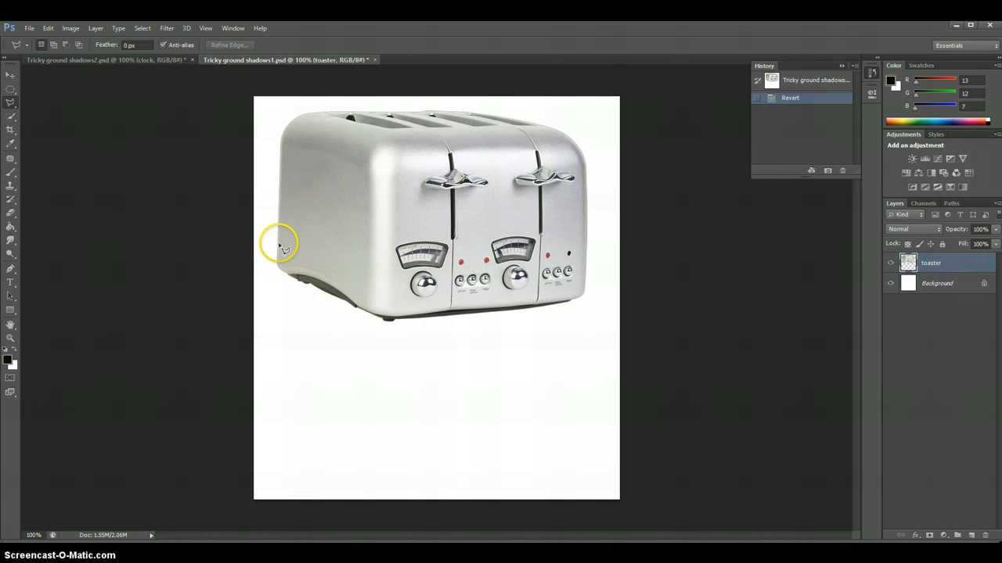
pyautogui.click(7, 103)
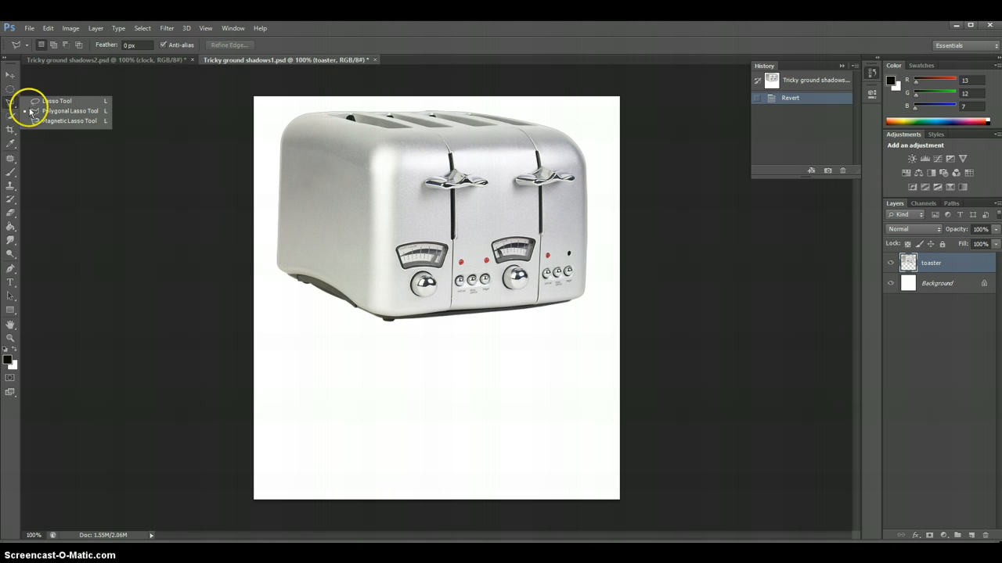
pyautogui.click(279, 249)
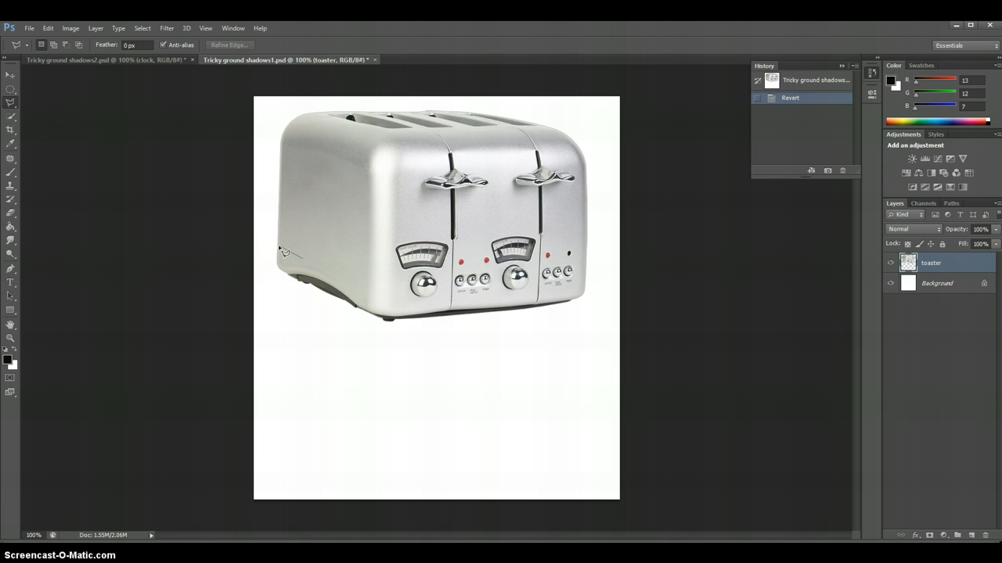
pyautogui.click(368, 286)
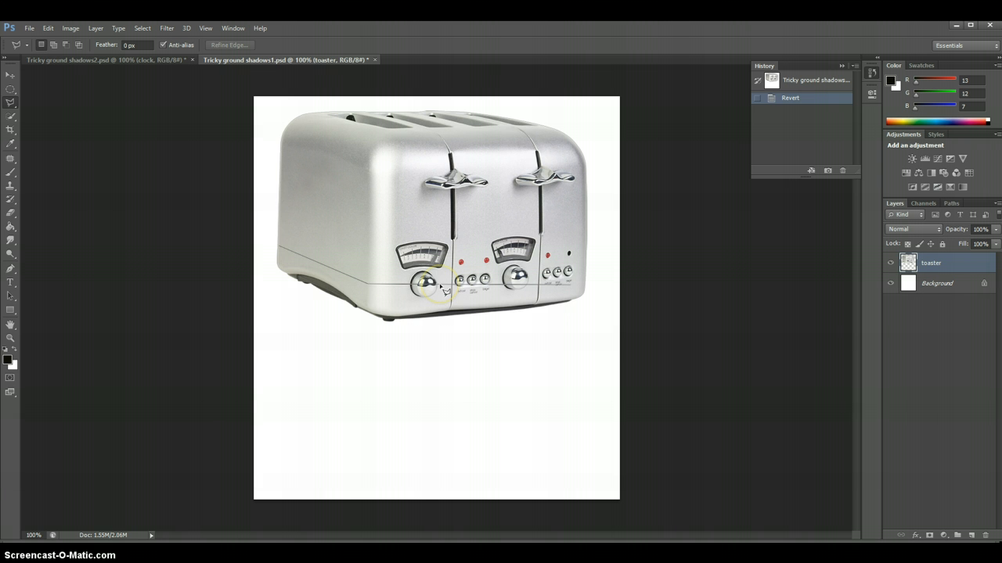
pyautogui.click(579, 273)
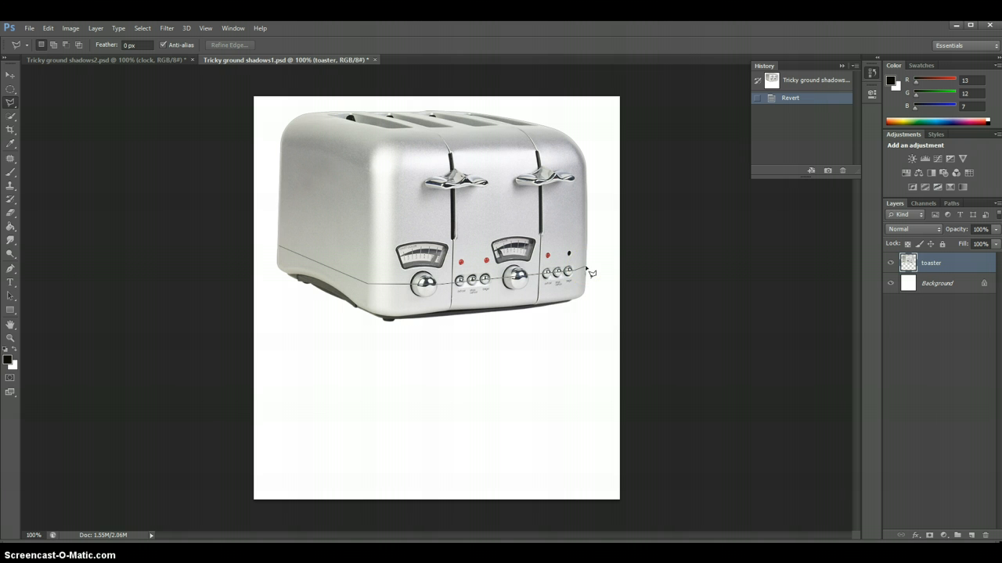
pyautogui.click(586, 269)
pyautogui.click(585, 291)
pyautogui.click(580, 297)
pyautogui.click(569, 302)
pyautogui.click(504, 313)
pyautogui.click(443, 317)
pyautogui.click(410, 321)
pyautogui.click(393, 322)
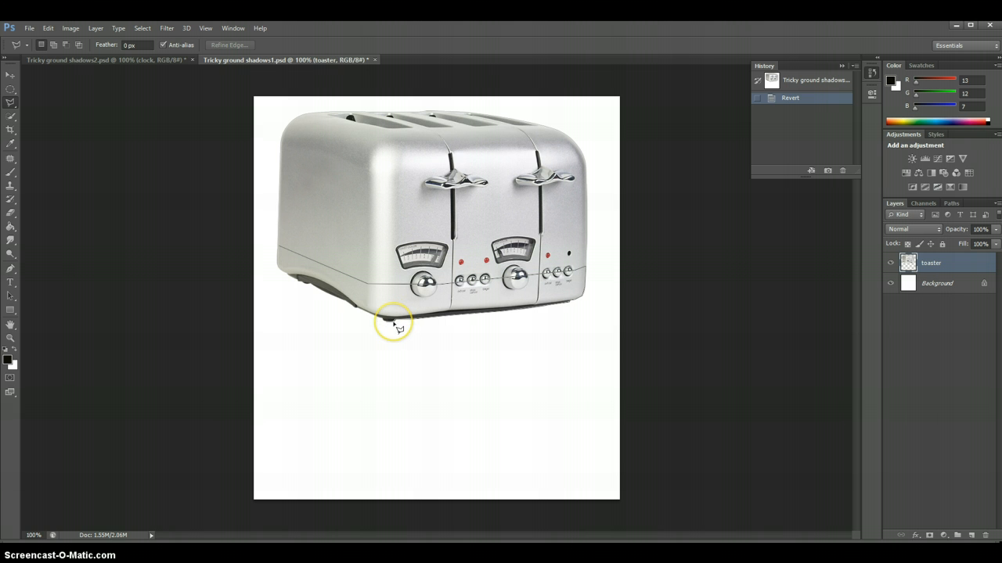
pyautogui.click(383, 320)
pyautogui.click(374, 318)
pyautogui.click(348, 306)
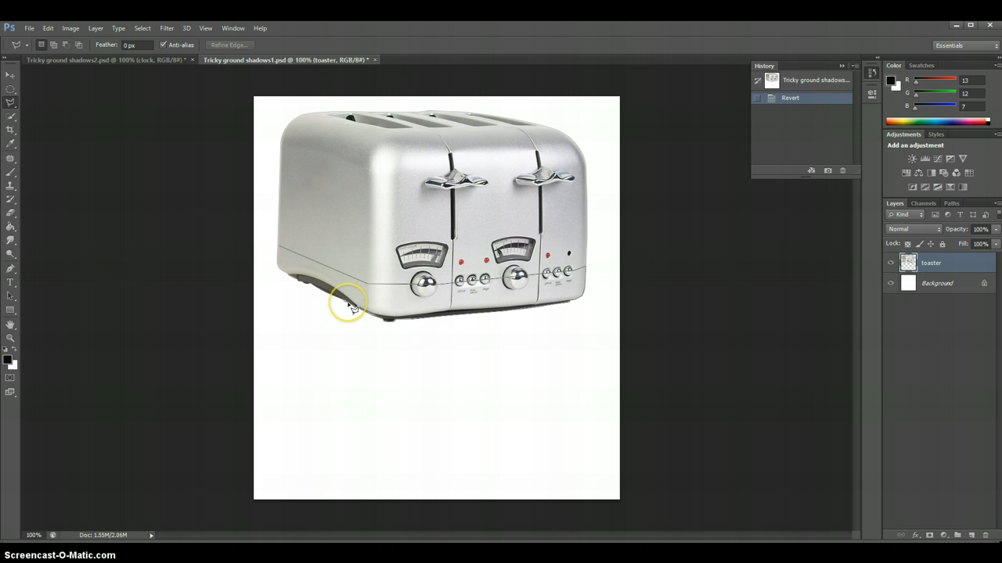
pyautogui.click(318, 292)
pyautogui.click(294, 281)
pyautogui.click(278, 269)
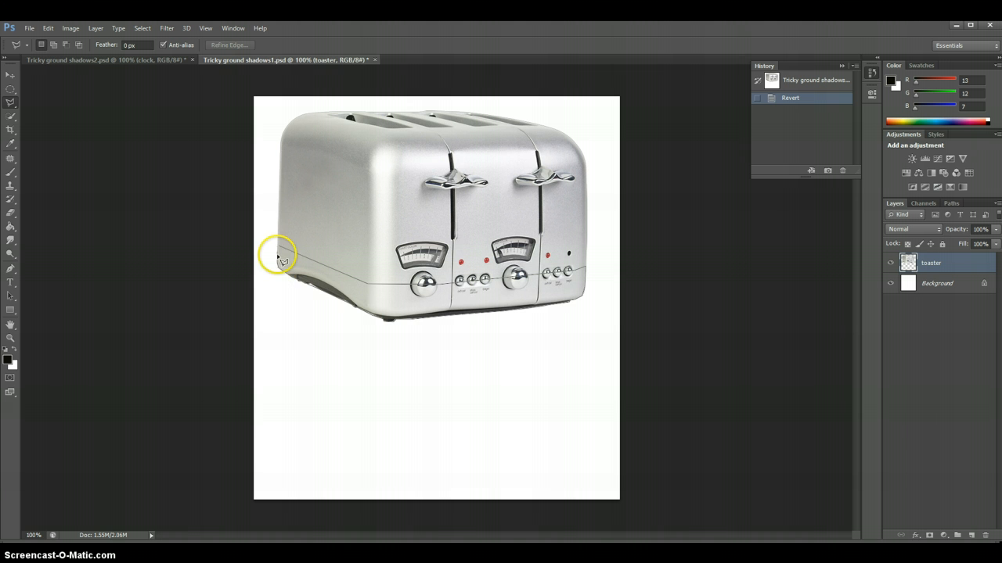
pyautogui.click(280, 247)
pyautogui.doubleClick(279, 247)
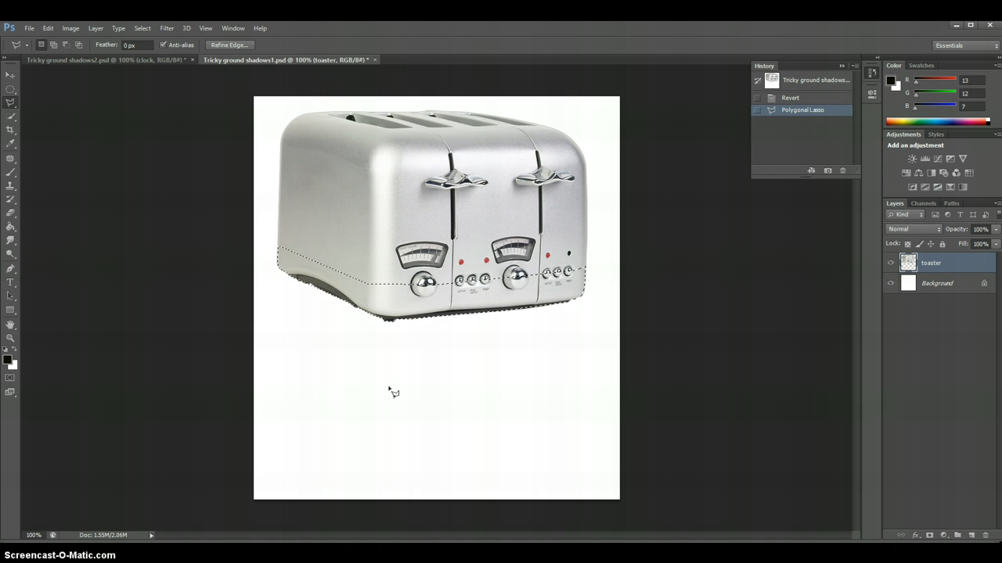
# Copy the selected base to a new layer and place it beneath the toaster layer, with the toaster layer hidden
pyautogui.hotkey('ctrl', 'shift', 'alt', 'n')
pyautogui.hotkey('ctrl', 'j')
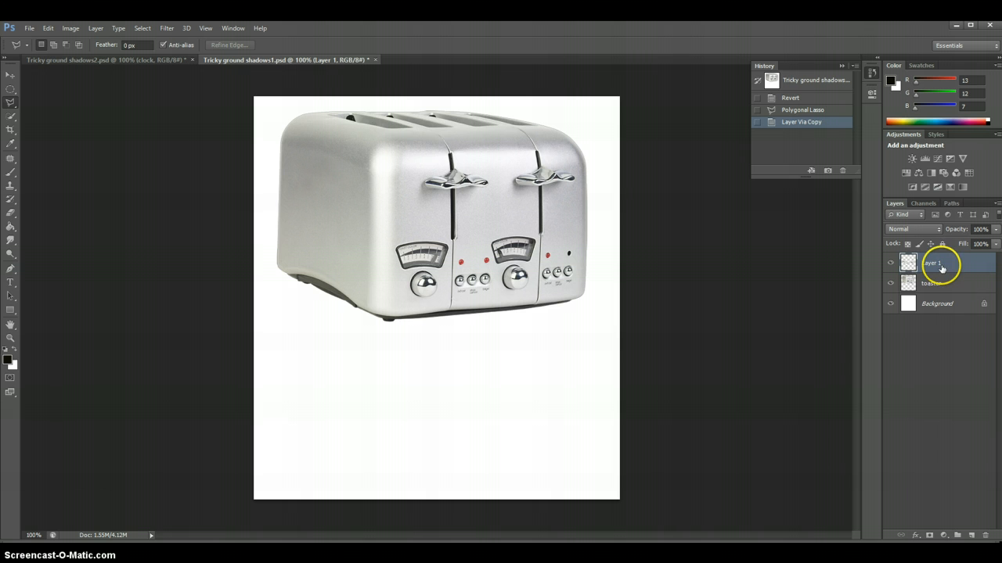
pyautogui.click(891, 285)
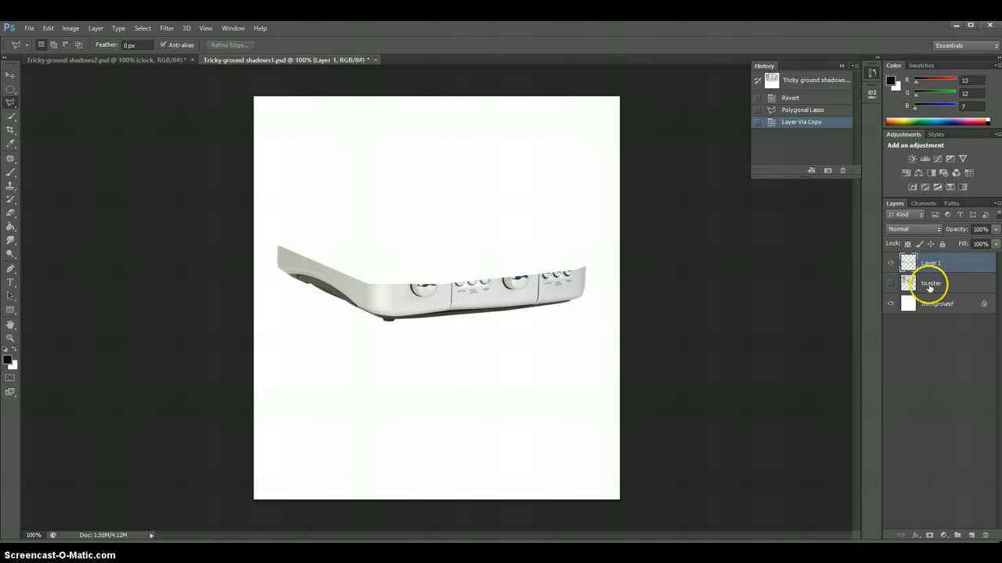
pyautogui.moveTo(930, 289); pyautogui.dragTo(929, 265)
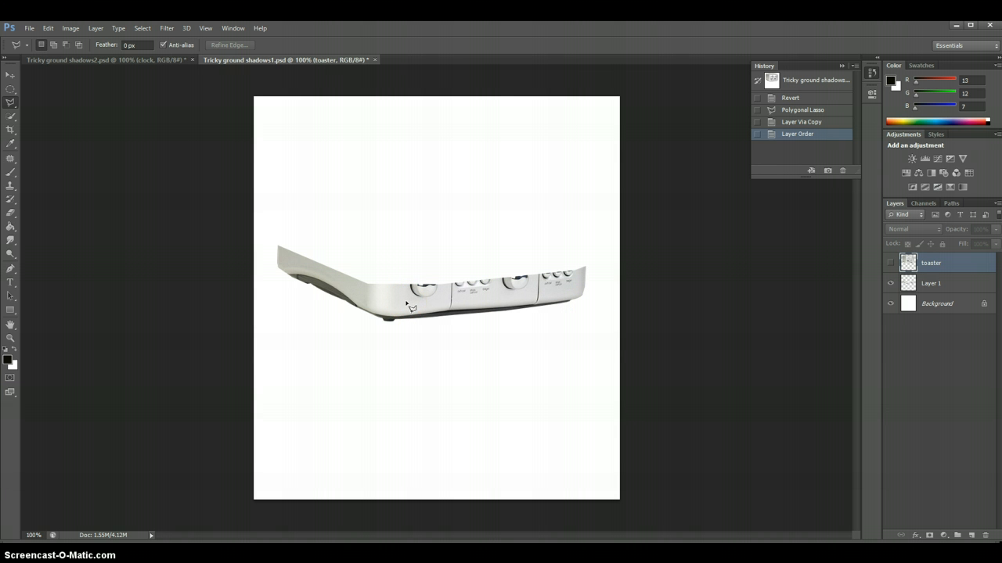
# Load the outline of the copied base as a selection and fill its areas with black using the Paint Bucket, ending deselected
pyautogui.click(910, 285)
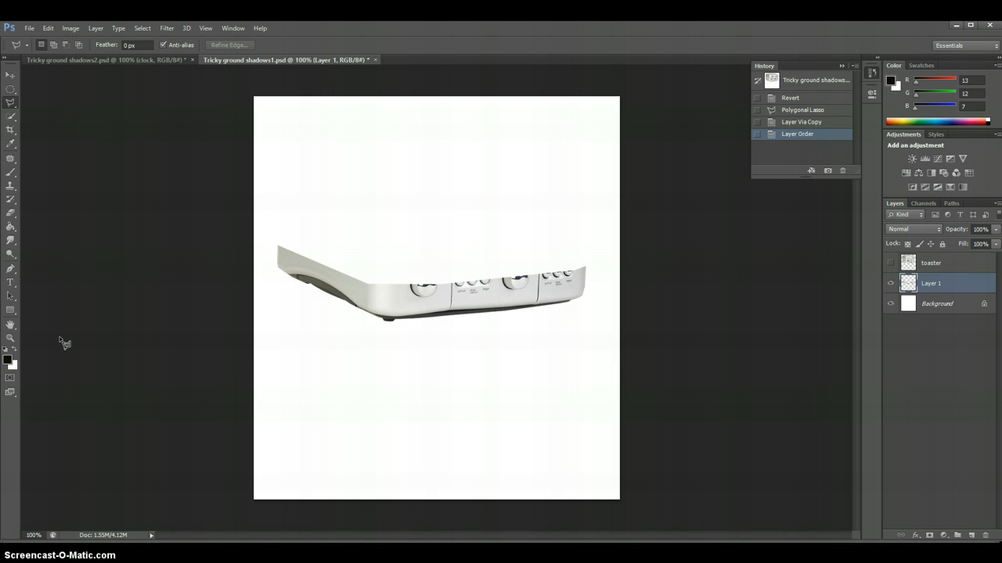
pyautogui.keyDown('ctrl'); pyautogui.click(908, 283); pyautogui.keyUp('ctrl')
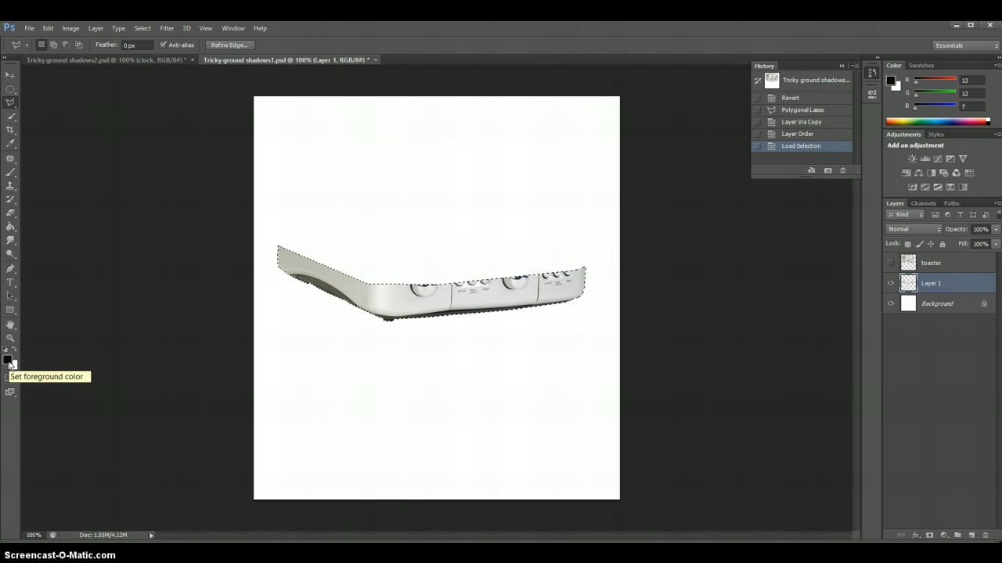
pyautogui.click(11, 228)
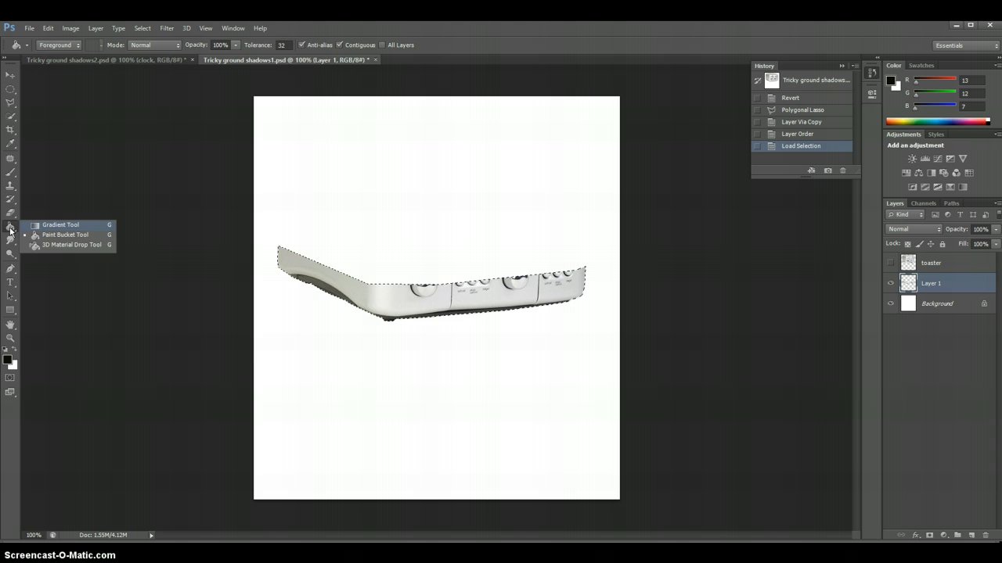
pyautogui.click(49, 234)
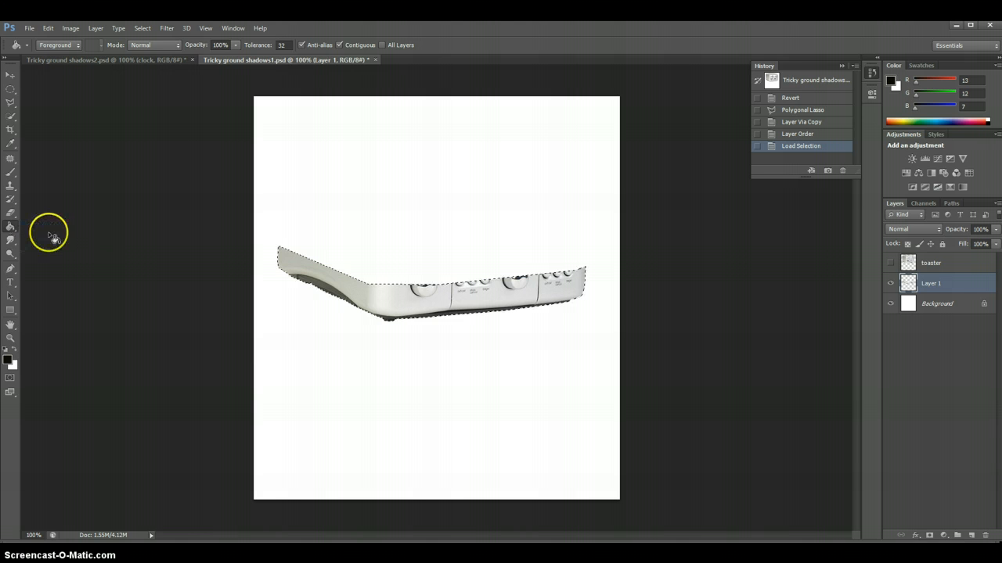
pyautogui.click(287, 258)
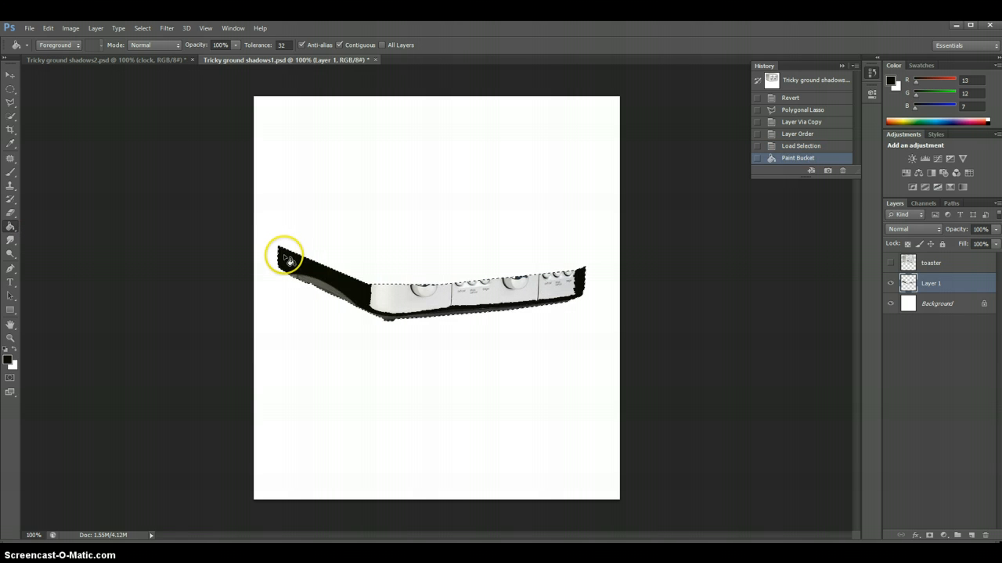
pyautogui.click(297, 275)
pyautogui.click(306, 284)
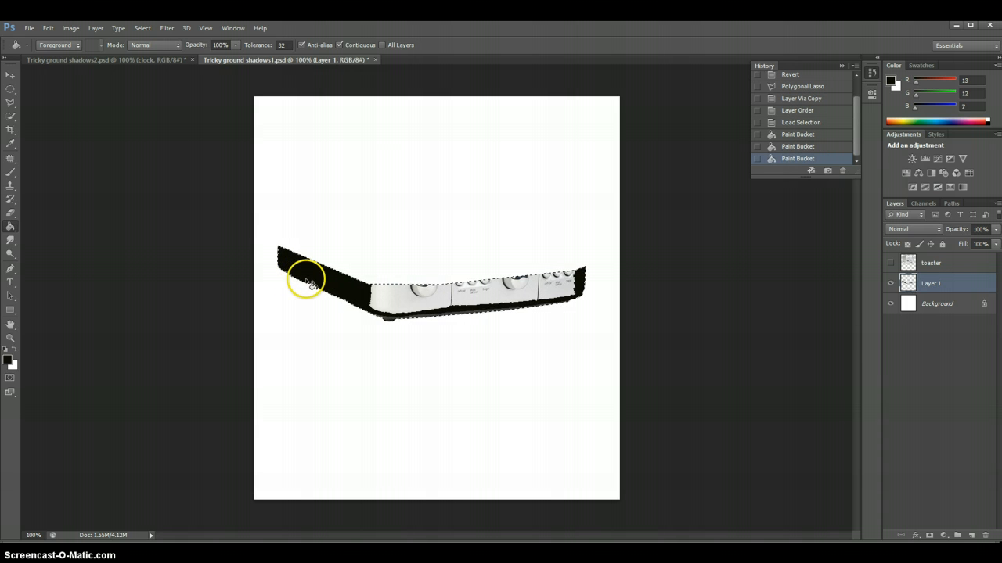
pyautogui.click(393, 325)
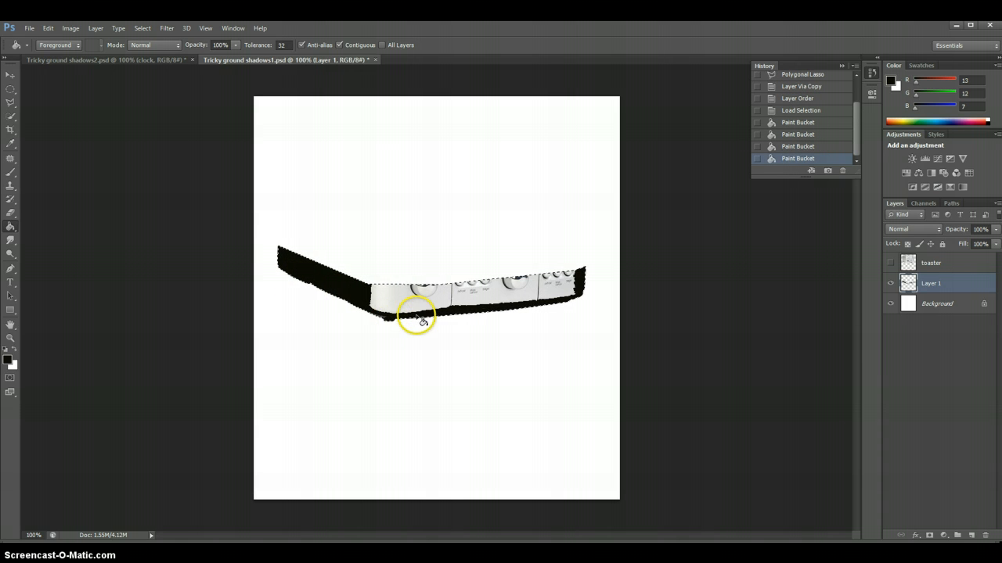
pyautogui.click(401, 309)
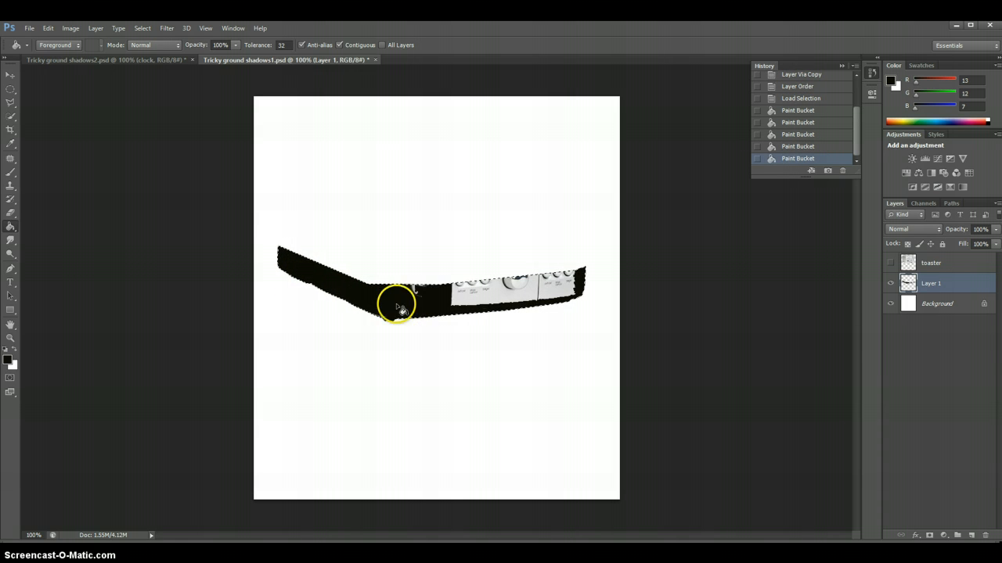
pyautogui.click(539, 301)
pyautogui.click(577, 291)
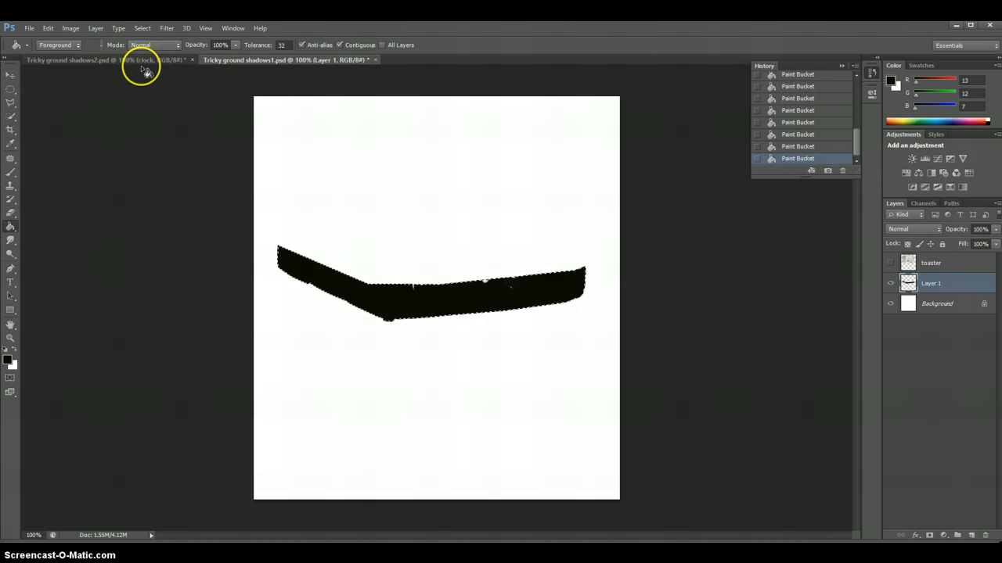
pyautogui.hotkey('ctrl', 'd')
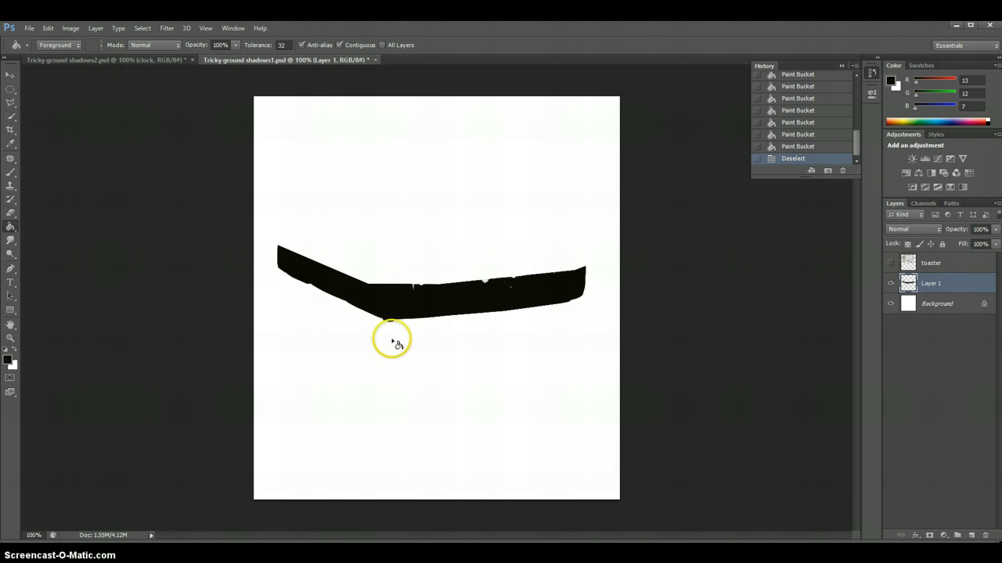
# Erase the small foot protruding below the lower front corner of the black shape
pyautogui.click(12, 218)
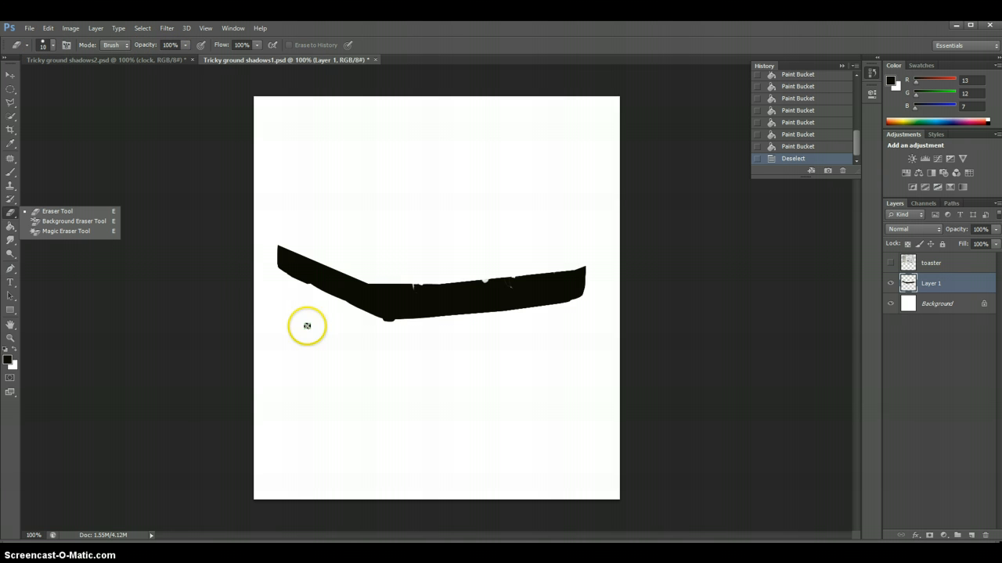
pyautogui.click(393, 322)
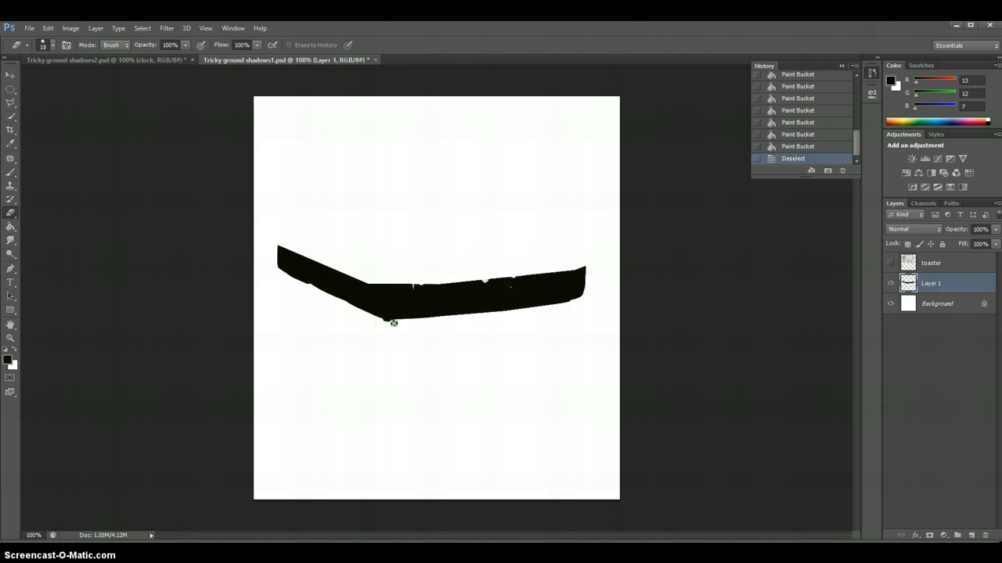
pyautogui.moveTo(393, 324); pyautogui.dragTo(381, 322)
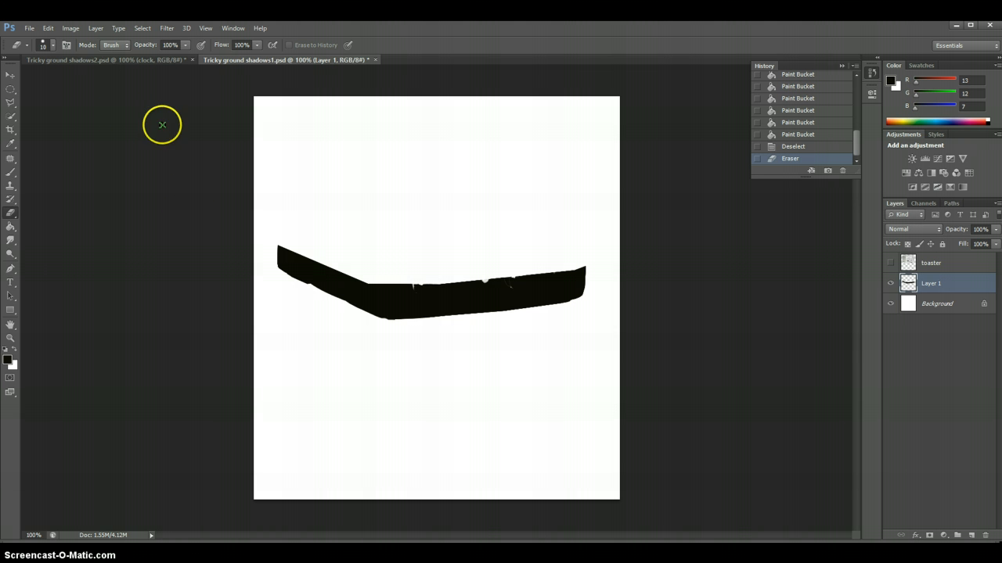
# Apply a Gaussian Blur with a radius of 10 pixels to the black base shape
pyautogui.click(170, 32)
pyautogui.moveTo(192, 161)
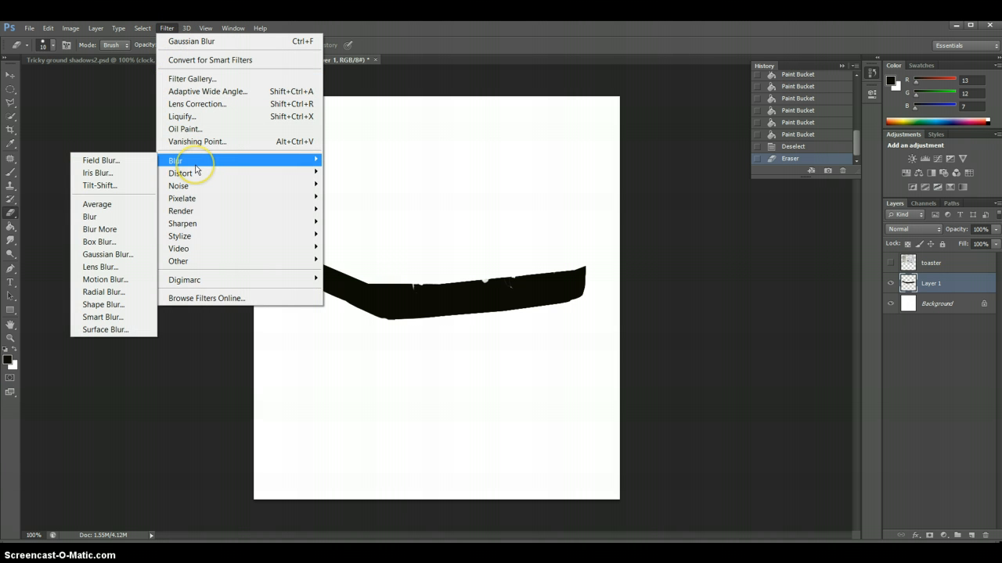
pyautogui.click(120, 256)
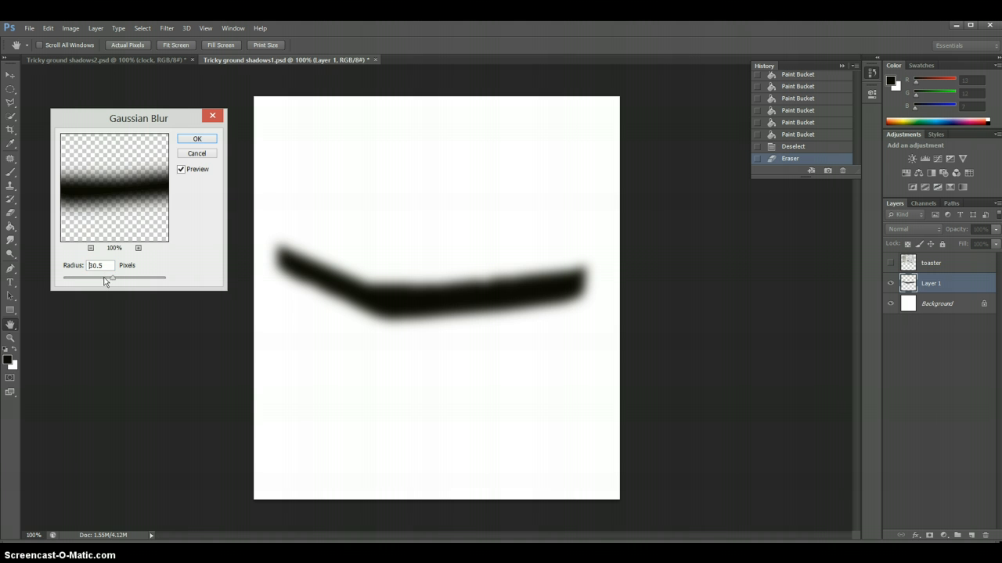
pyautogui.moveTo(105, 281); pyautogui.dragTo(128, 283)
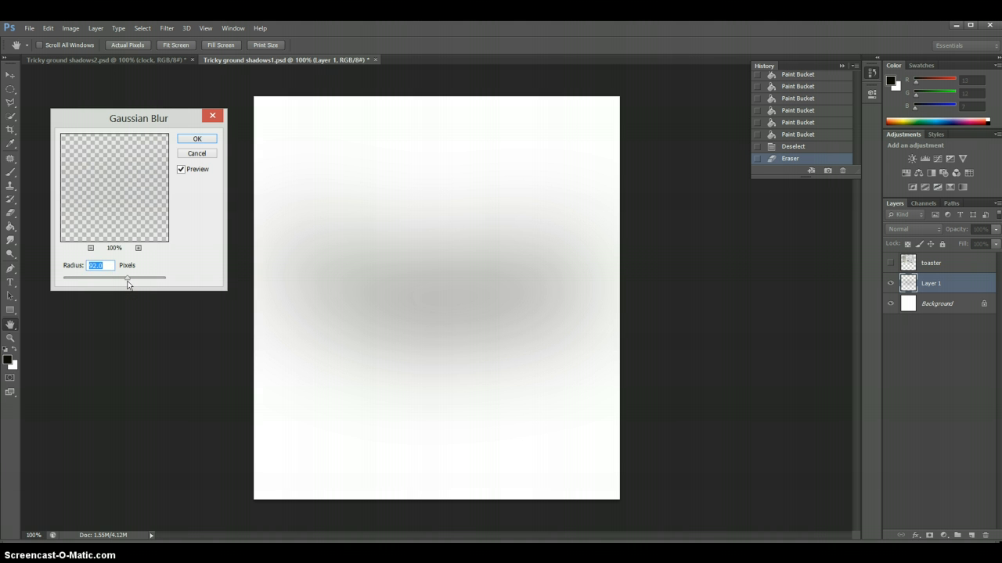
pyautogui.doubleClick(103, 264)
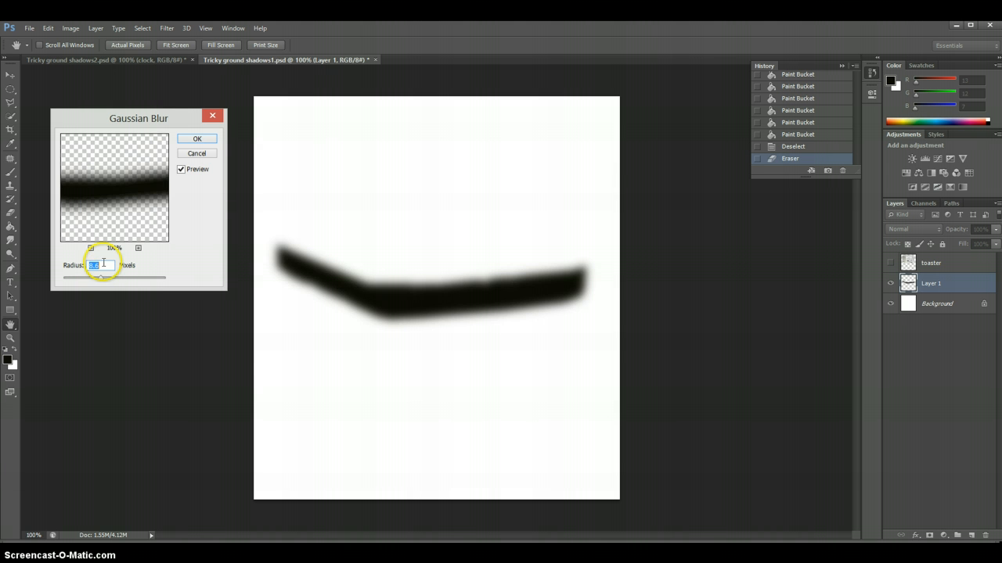
pyautogui.moveTo(99, 265); pyautogui.dragTo(91, 264)
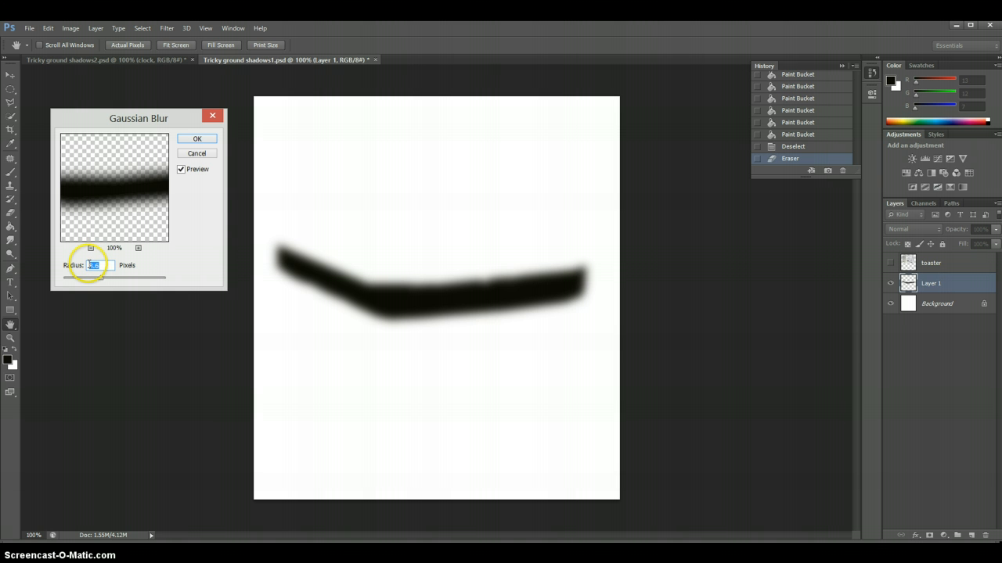
pyautogui.write('10')
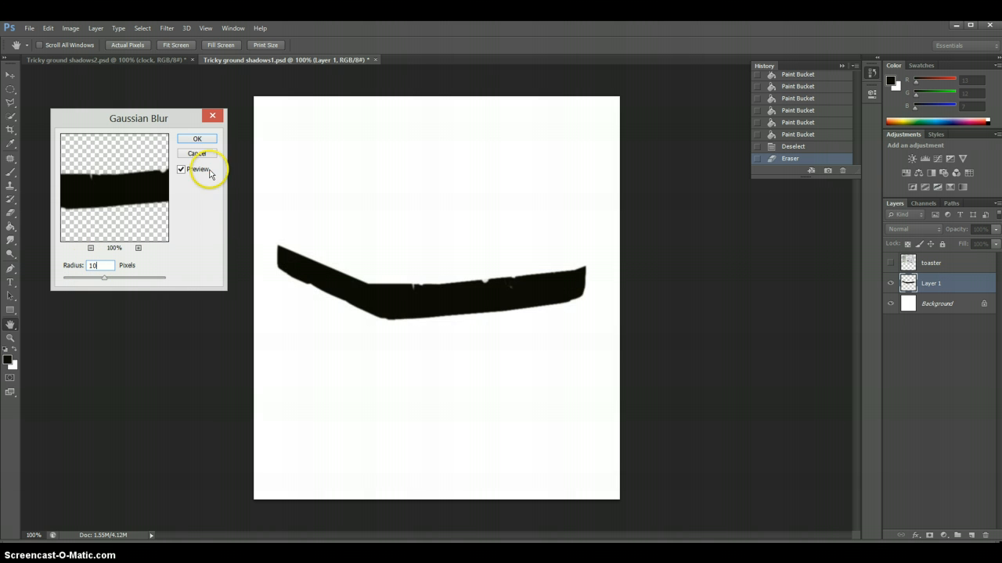
pyautogui.click(205, 140)
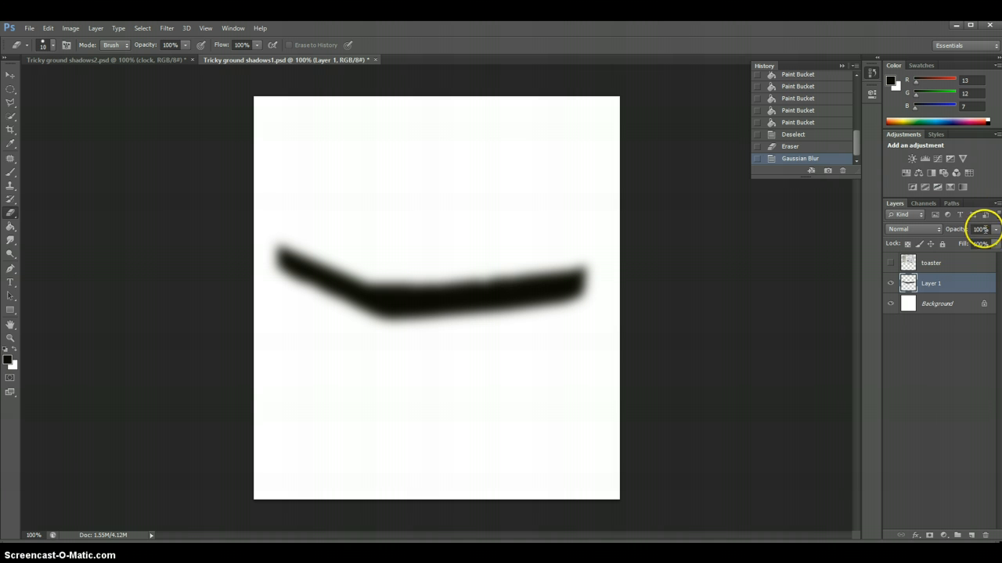
# Set the opacity of the blurred shadow layer, Layer 1, to 78%
pyautogui.click(996, 231)
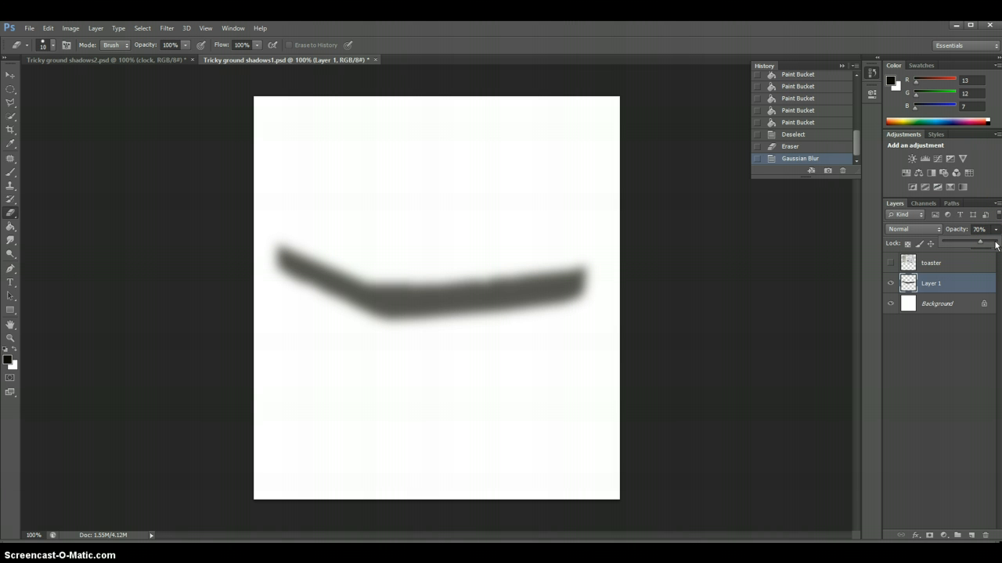
pyautogui.moveTo(981, 245); pyautogui.dragTo(981, 245)
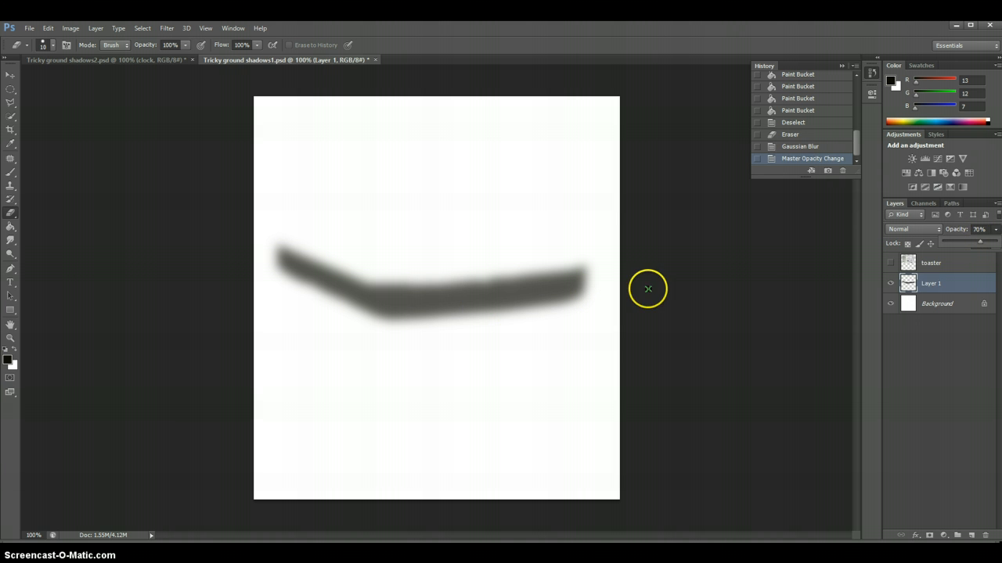
pyautogui.click(978, 230)
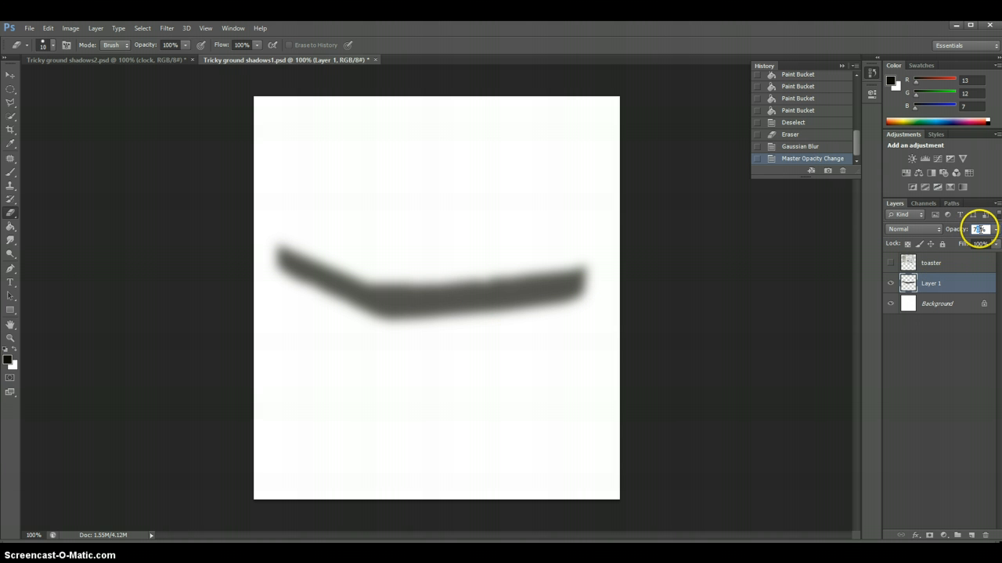
pyautogui.write('78')
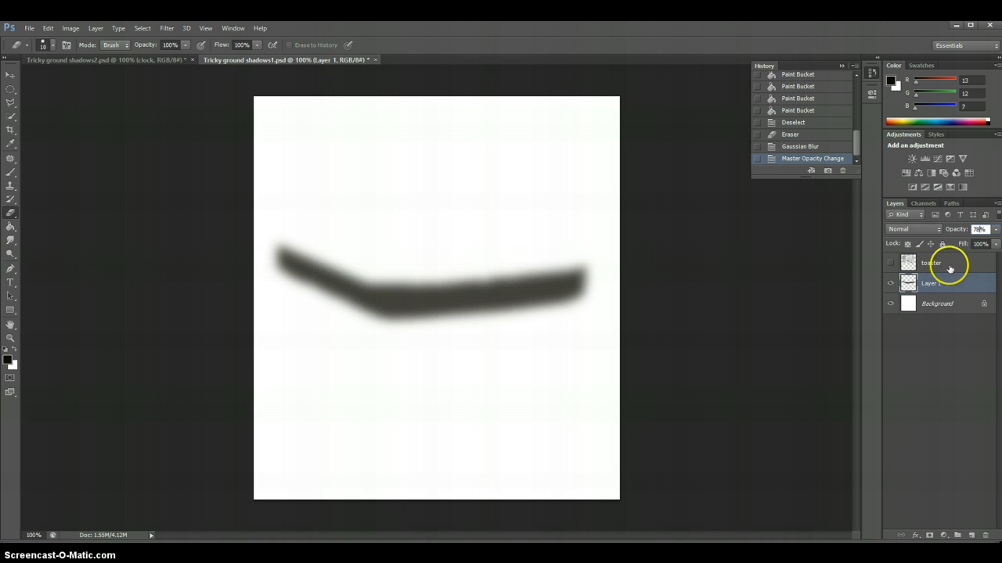
pyautogui.click(946, 340)
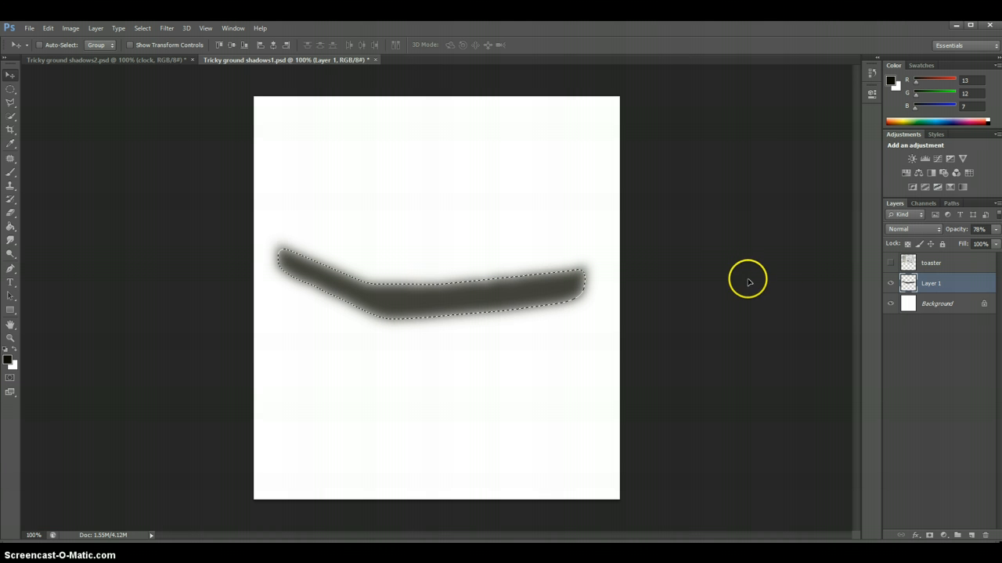
# Show the toaster layer, nudge the shadow slightly down and left beneath the toaster, and deselect
pyautogui.click(890, 263)
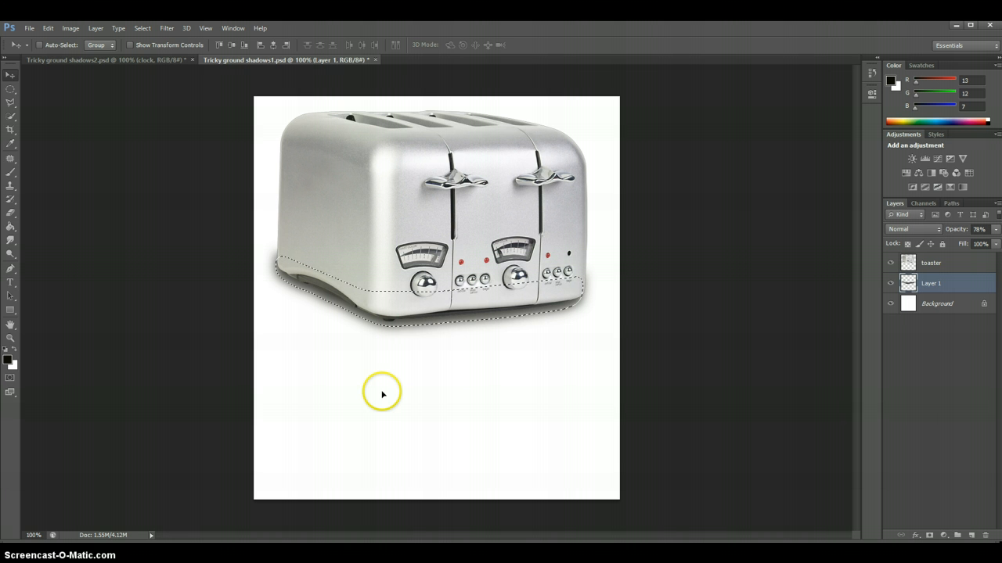
pyautogui.hotkey('ctrl', 'd')
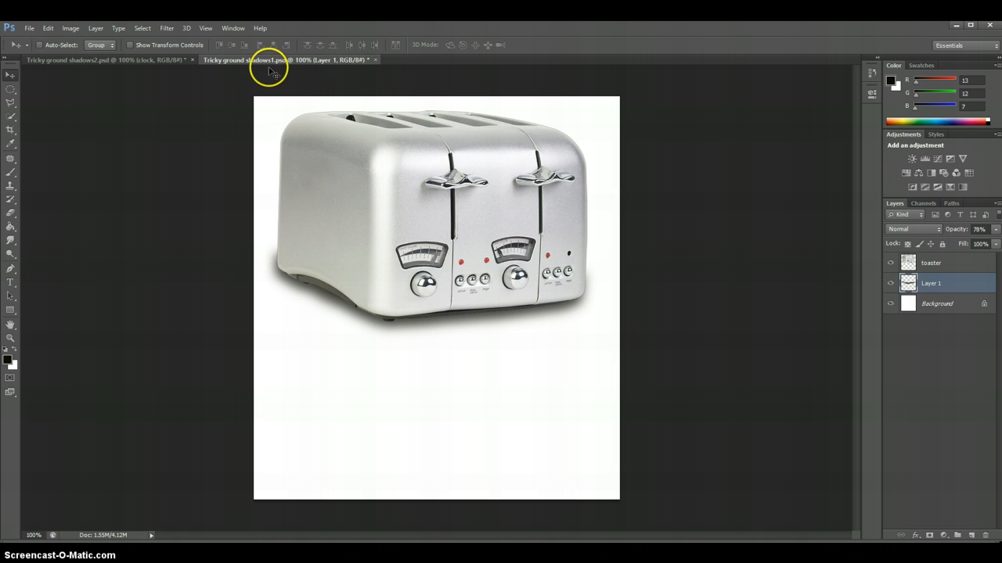
# Switch to the Tricky ground shadows2.psd document and add a new layer named shadow between the Background and clock layers
pyautogui.click(82, 59)
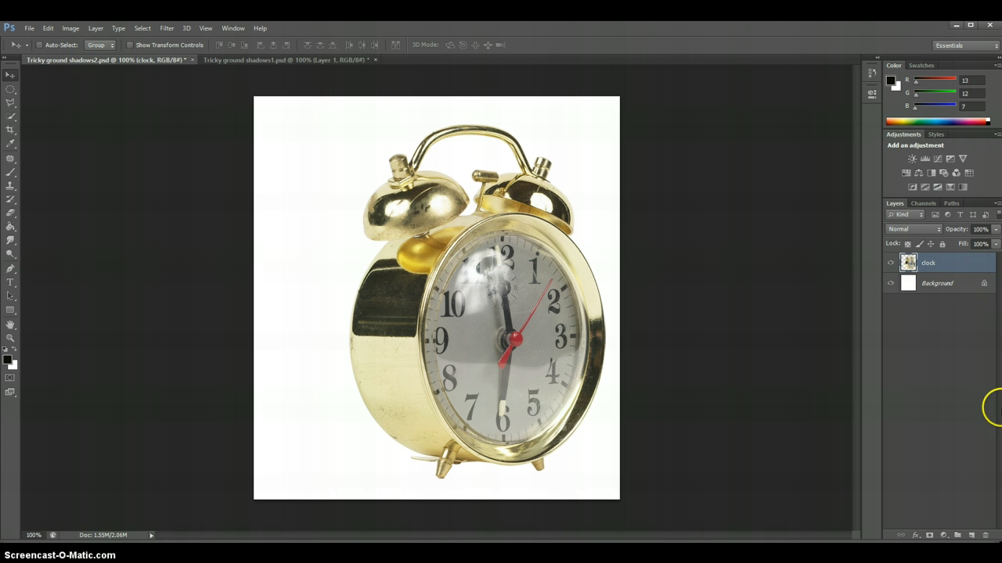
pyautogui.click(939, 287)
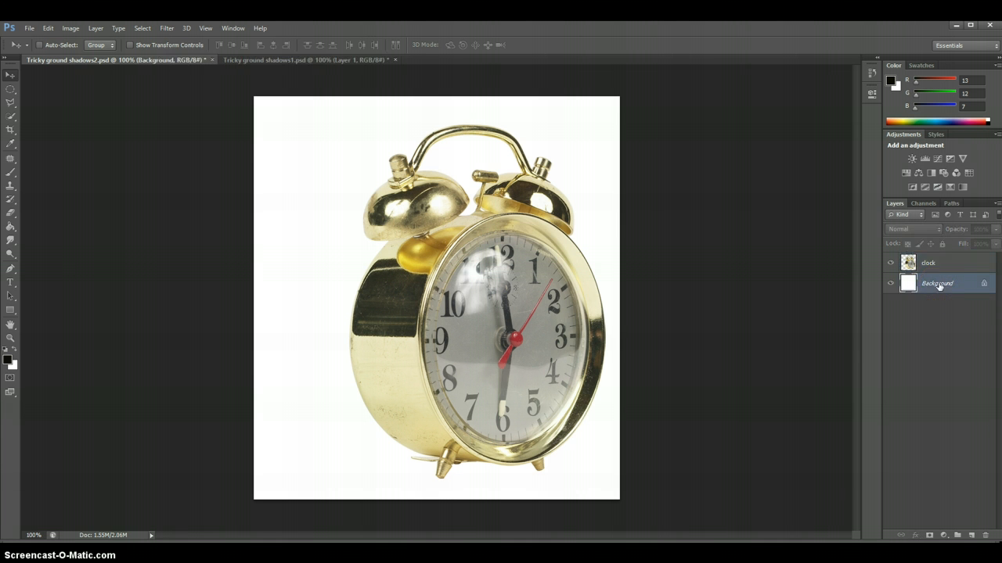
pyautogui.click(973, 537)
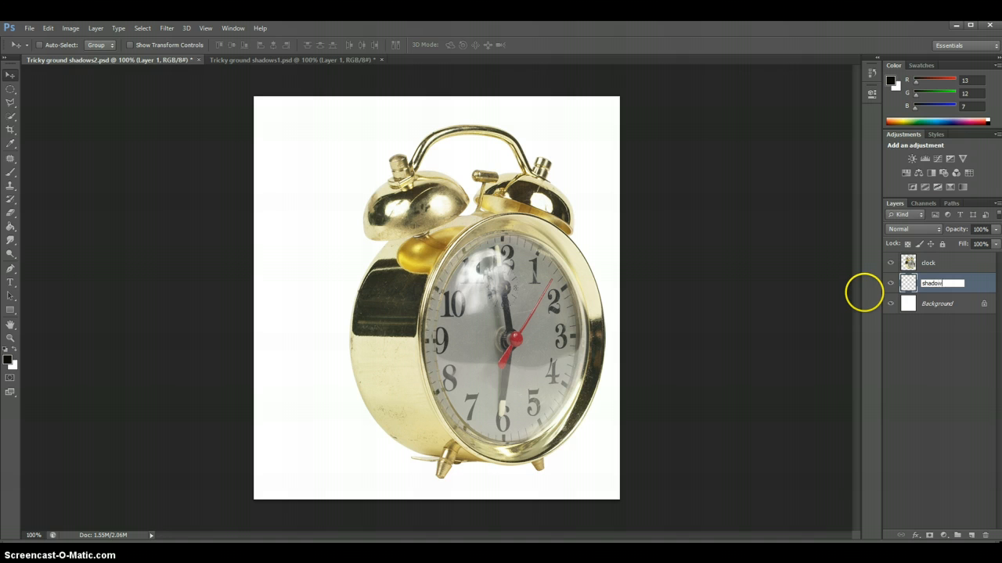
pyautogui.click(979, 282)
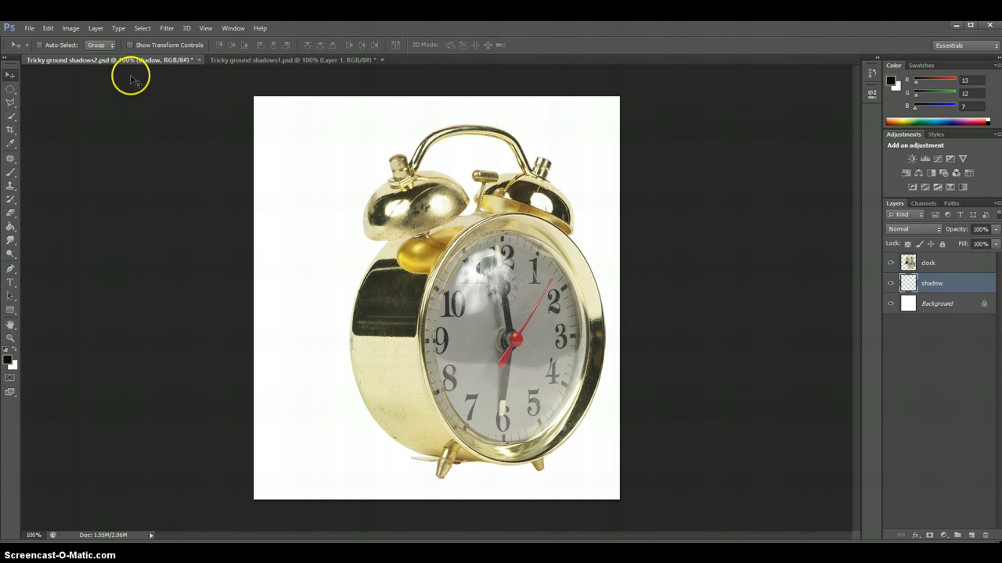
# Set up the Brush tool with a soft 50 px tip at 20% opacity for painting on the shadow layer
pyautogui.click(12, 174)
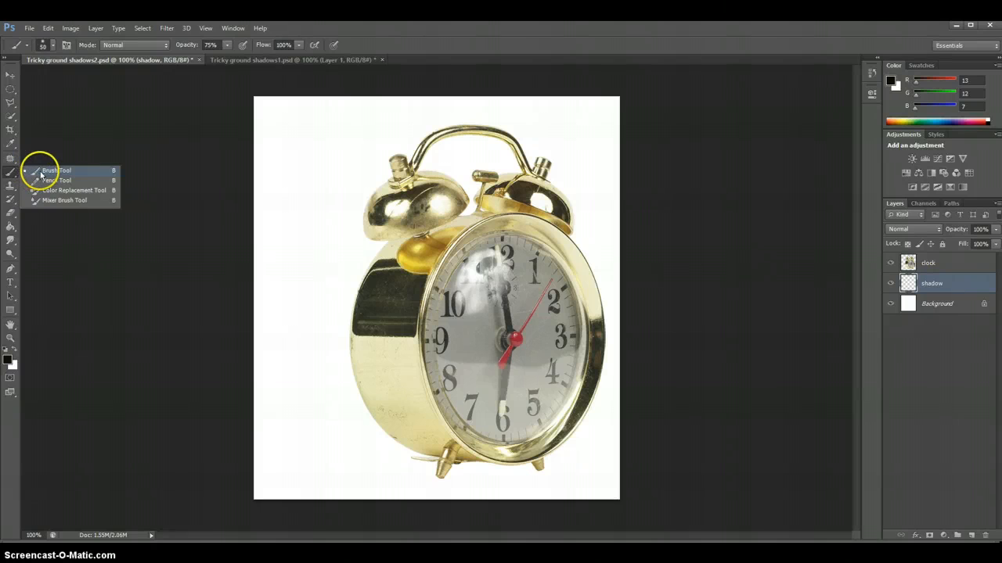
pyautogui.click(47, 173)
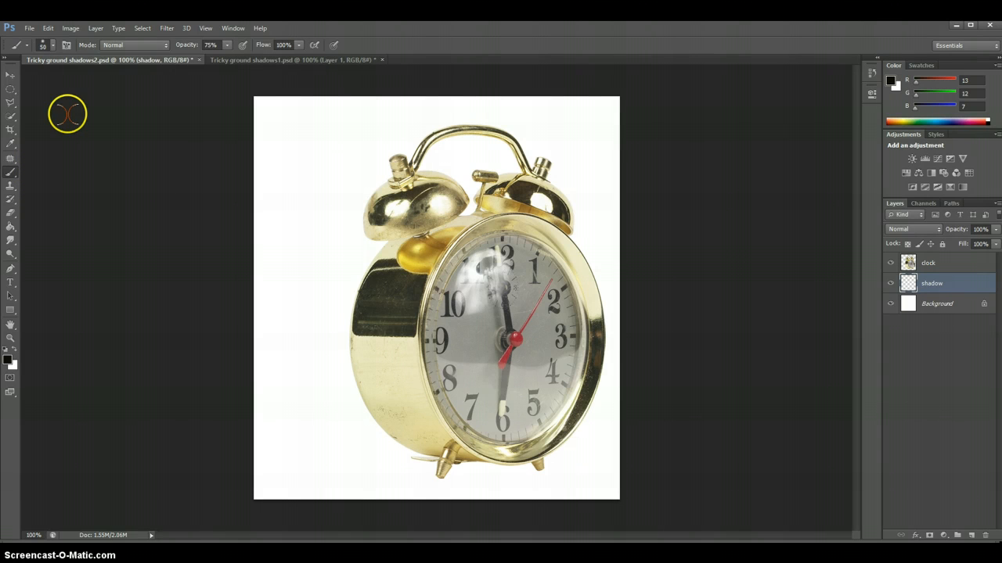
pyautogui.click(54, 47)
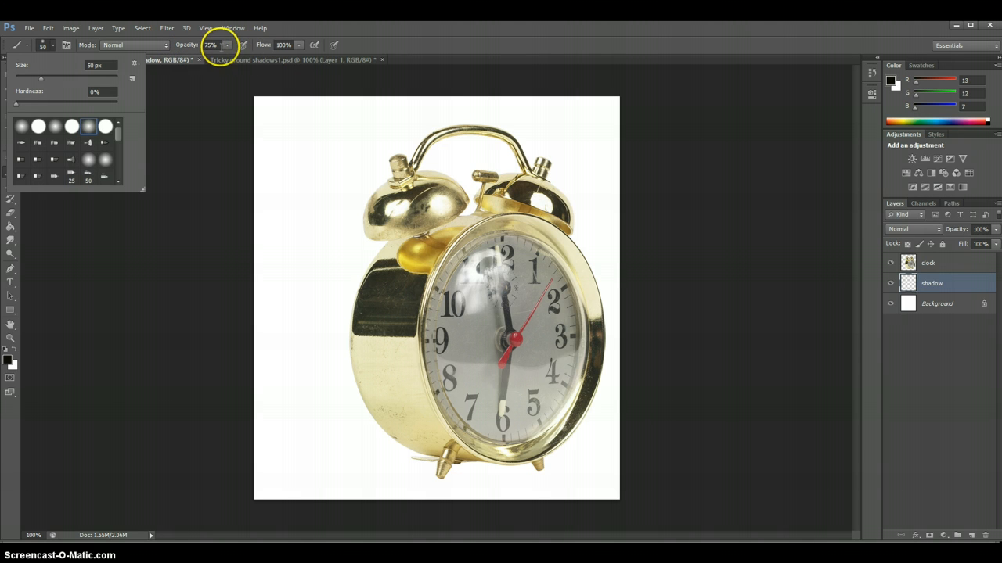
pyautogui.click(211, 45)
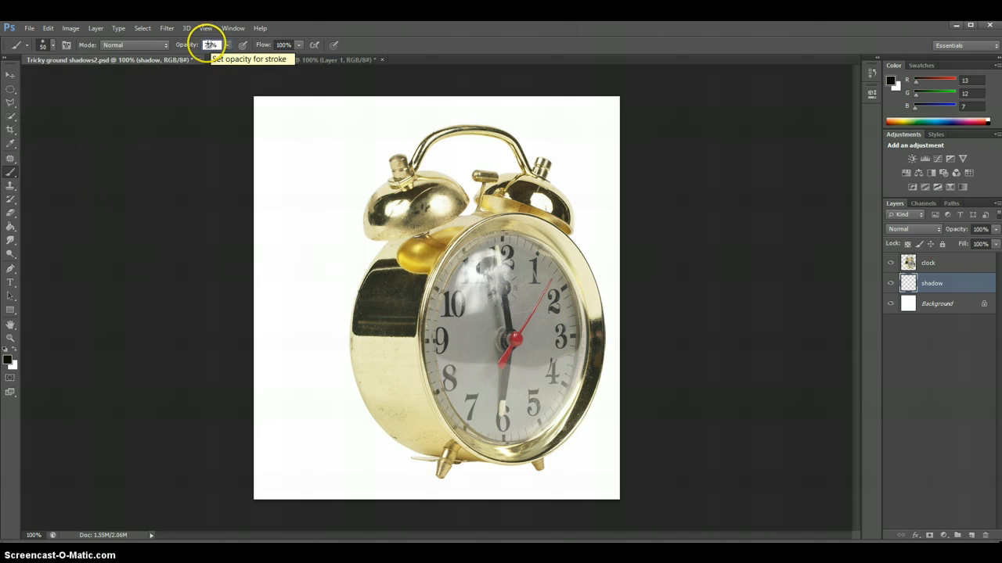
pyautogui.write('25')
pyautogui.press('Return')
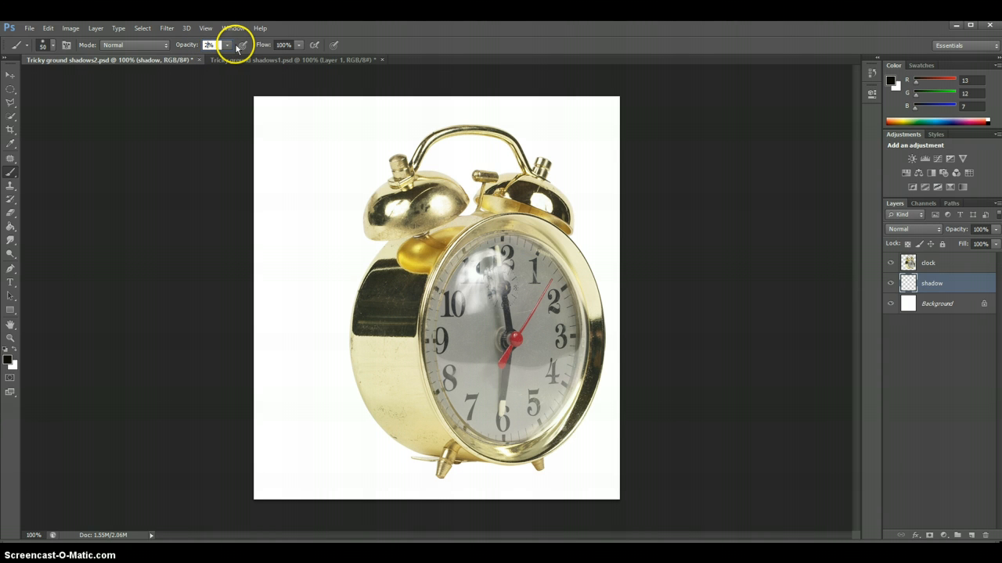
pyautogui.write('20')
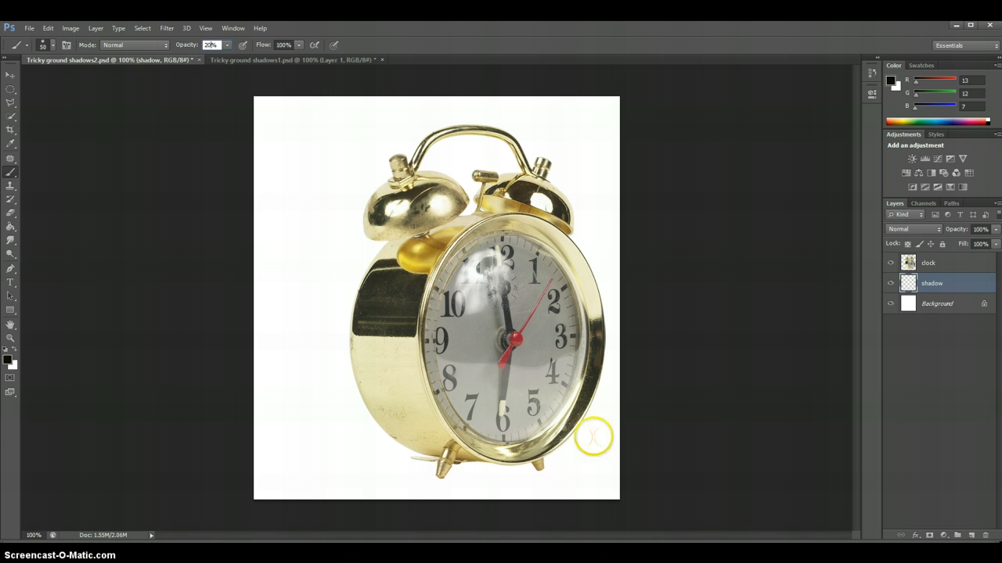
pyautogui.click(936, 287)
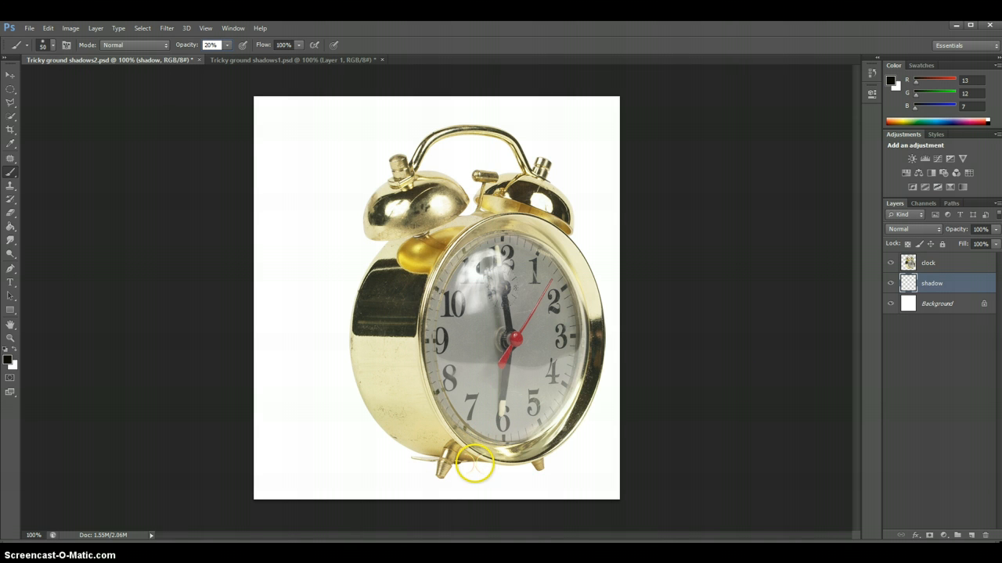
# Paint a dark contact shadow under the clock, around its feet and along the lower left edge of its body
pyautogui.moveTo(476, 464)
pyautogui.mouseDown()
pyautogui.moveTo(420, 457)
pyautogui.moveTo(484, 467)
pyautogui.mouseUp()
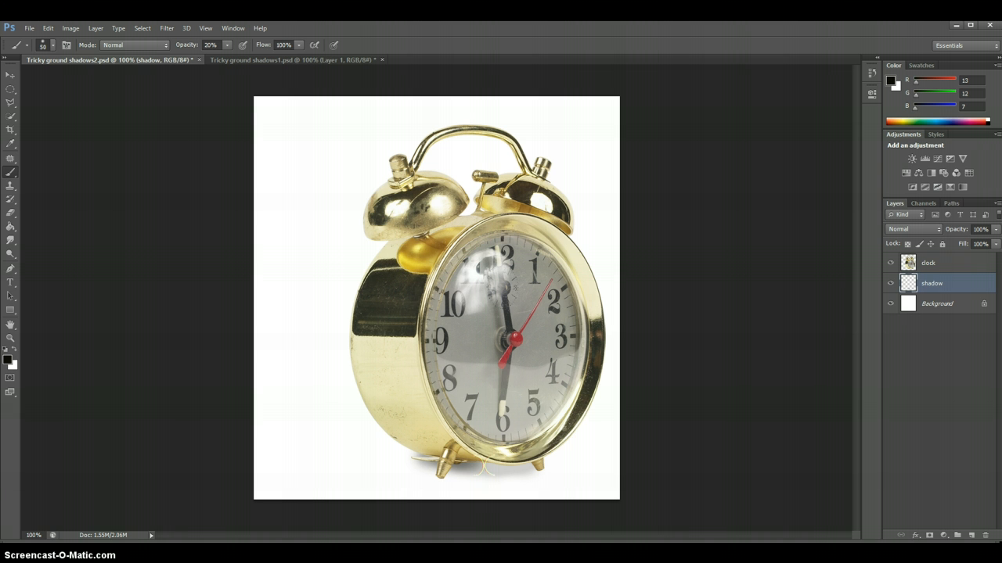
pyautogui.moveTo(449, 460)
pyautogui.mouseDown()
pyautogui.moveTo(474, 464)
pyautogui.moveTo(453, 461)
pyautogui.mouseUp()
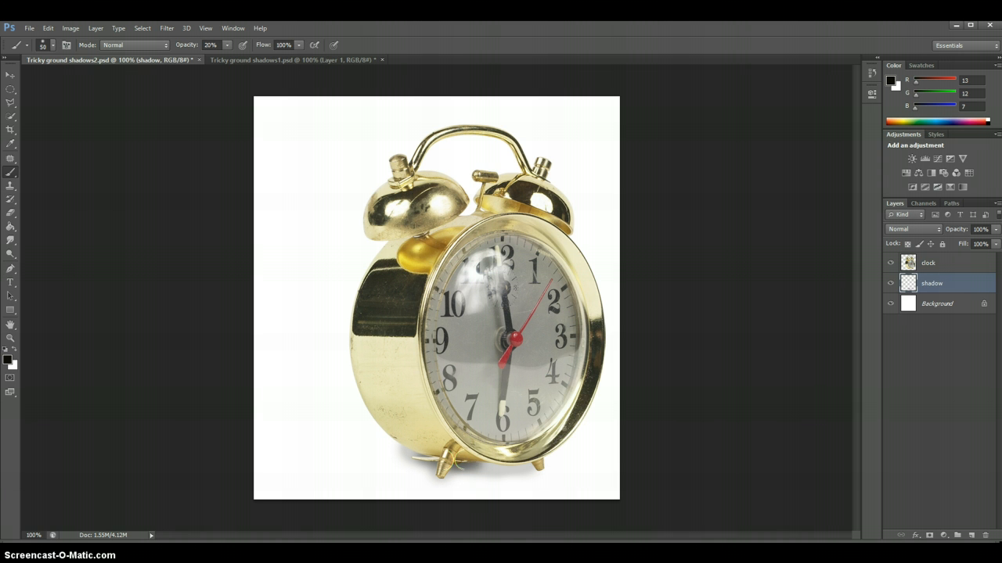
pyautogui.moveTo(510, 464)
pyautogui.mouseDown()
pyautogui.moveTo(469, 463)
pyautogui.moveTo(539, 469)
pyautogui.moveTo(449, 463)
pyautogui.moveTo(440, 472)
pyautogui.moveTo(441, 461)
pyautogui.moveTo(518, 461)
pyautogui.moveTo(448, 459)
pyautogui.moveTo(357, 423)
pyautogui.moveTo(482, 462)
pyautogui.moveTo(449, 455)
pyautogui.moveTo(395, 442)
pyautogui.moveTo(534, 466)
pyautogui.moveTo(437, 455)
pyautogui.moveTo(529, 465)
pyautogui.moveTo(512, 463)
pyautogui.mouseUp()
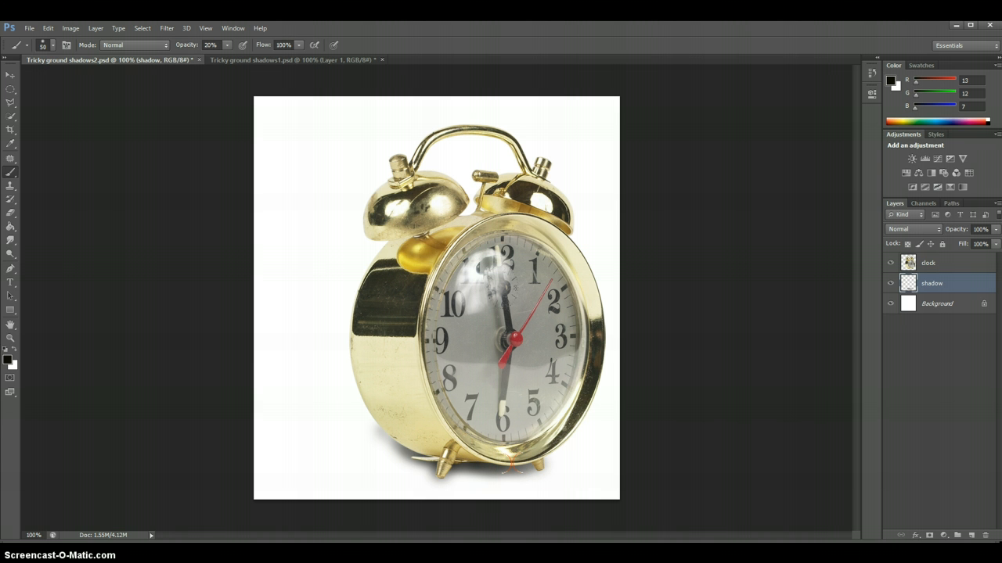
pyautogui.moveTo(500, 457)
pyautogui.mouseDown()
pyautogui.moveTo(531, 459)
pyautogui.moveTo(449, 460)
pyautogui.moveTo(469, 458)
pyautogui.moveTo(415, 444)
pyautogui.moveTo(514, 459)
pyautogui.moveTo(477, 461)
pyautogui.mouseUp()
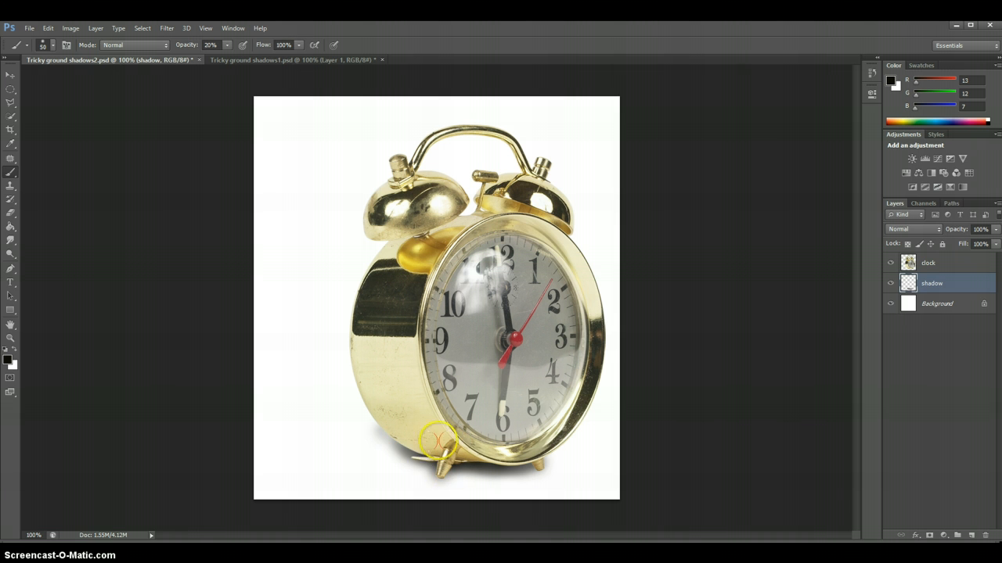
pyautogui.moveTo(412, 441)
pyautogui.mouseDown()
pyautogui.moveTo(388, 439)
pyautogui.moveTo(431, 443)
pyautogui.moveTo(408, 414)
pyautogui.moveTo(427, 463)
pyautogui.mouseUp()
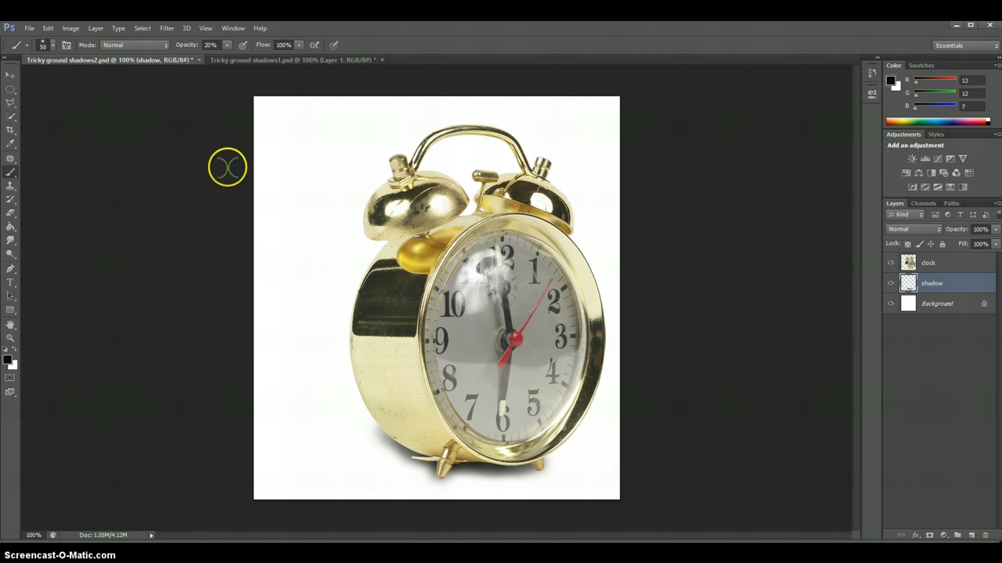
# Paint a wider, softer shadow under the clock and out to its left using a 100 px brush at 10% opacity
pyautogui.click(52, 47)
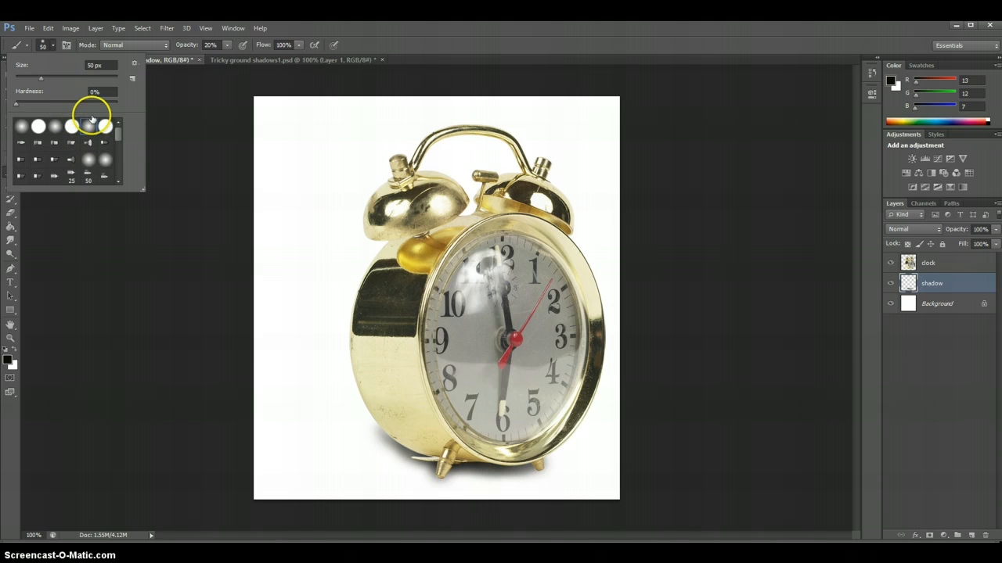
pyautogui.click(91, 66)
pyautogui.write('1')
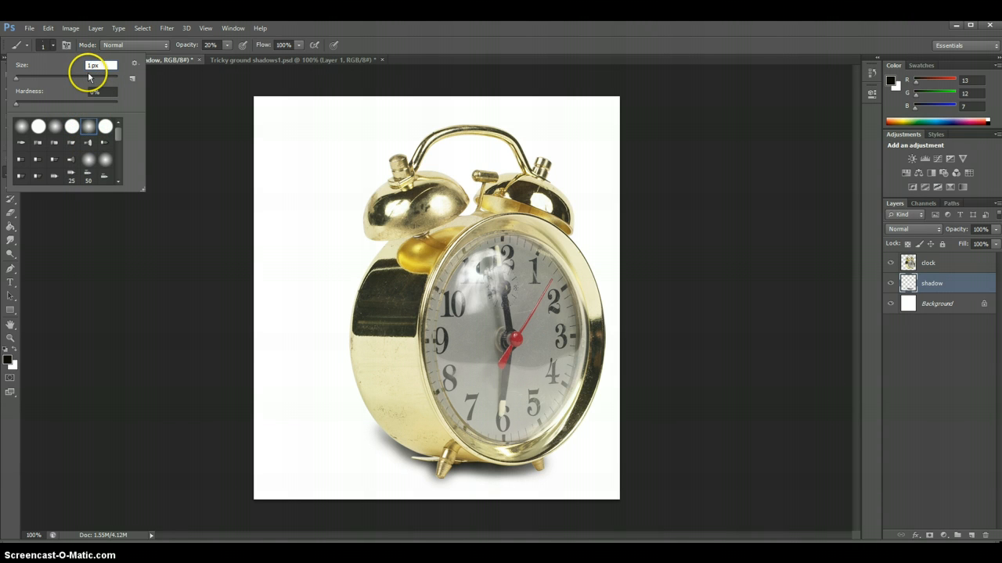
pyautogui.write('00')
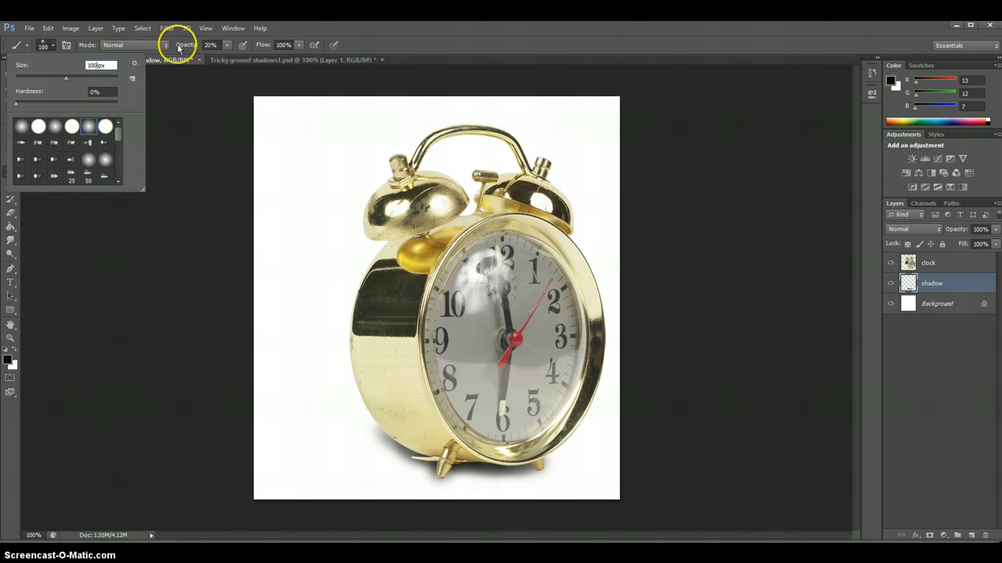
pyautogui.click(210, 44)
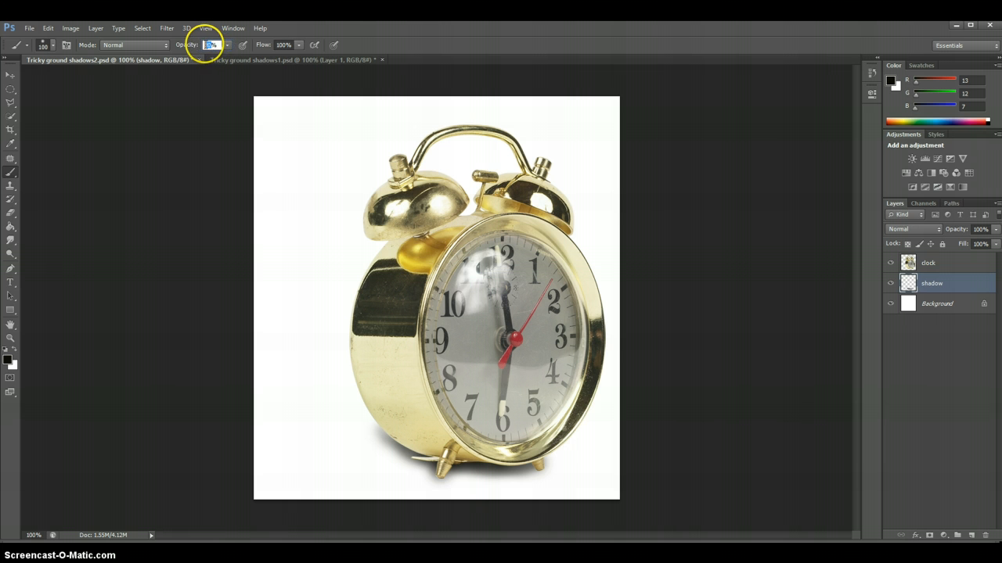
pyautogui.write('10')
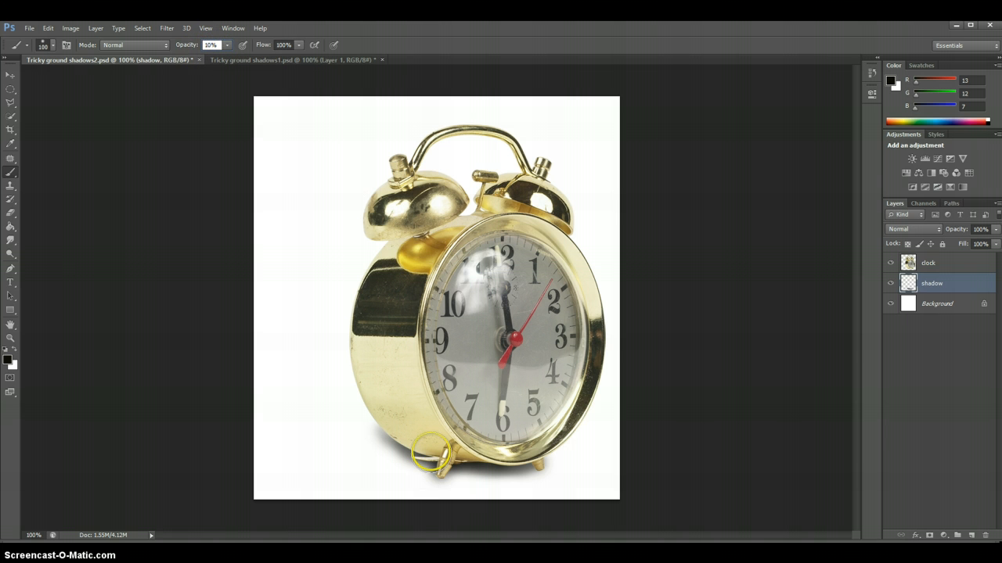
pyautogui.moveTo(431, 453)
pyautogui.mouseDown()
pyautogui.moveTo(403, 450)
pyautogui.moveTo(442, 461)
pyautogui.moveTo(432, 461)
pyautogui.moveTo(388, 448)
pyautogui.moveTo(416, 448)
pyautogui.moveTo(329, 438)
pyautogui.moveTo(405, 447)
pyautogui.moveTo(350, 433)
pyautogui.moveTo(409, 433)
pyautogui.moveTo(367, 416)
pyautogui.moveTo(397, 428)
pyautogui.moveTo(370, 415)
pyautogui.moveTo(363, 394)
pyautogui.moveTo(370, 417)
pyautogui.moveTo(359, 392)
pyautogui.moveTo(384, 442)
pyautogui.moveTo(398, 443)
pyautogui.moveTo(320, 441)
pyautogui.mouseUp()
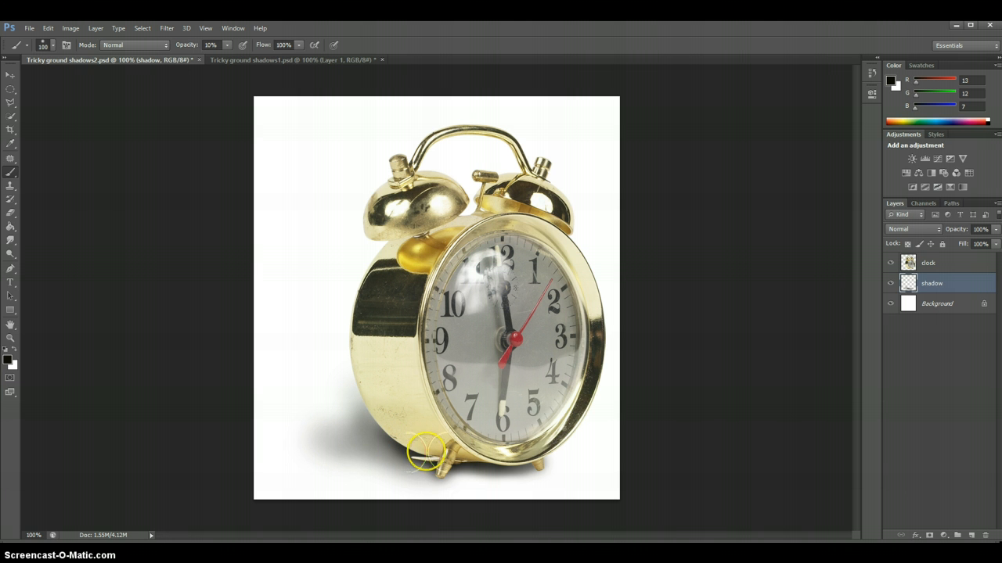
pyautogui.moveTo(497, 452)
pyautogui.mouseDown()
pyautogui.moveTo(541, 446)
pyautogui.moveTo(522, 463)
pyautogui.moveTo(426, 475)
pyautogui.moveTo(381, 472)
pyautogui.moveTo(357, 459)
pyautogui.moveTo(376, 455)
pyautogui.moveTo(325, 443)
pyautogui.moveTo(480, 431)
pyautogui.moveTo(344, 429)
pyautogui.mouseUp()
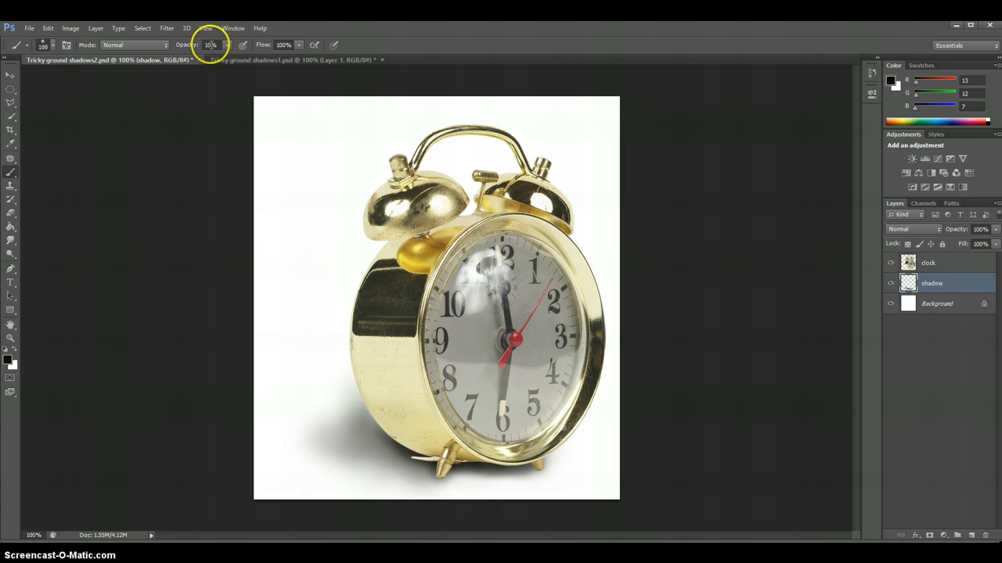
# Extend the shadow faintly farther left, under the base and up the clock's left side with the brush at 5% opacity
pyautogui.write('5')
pyautogui.press('Return')
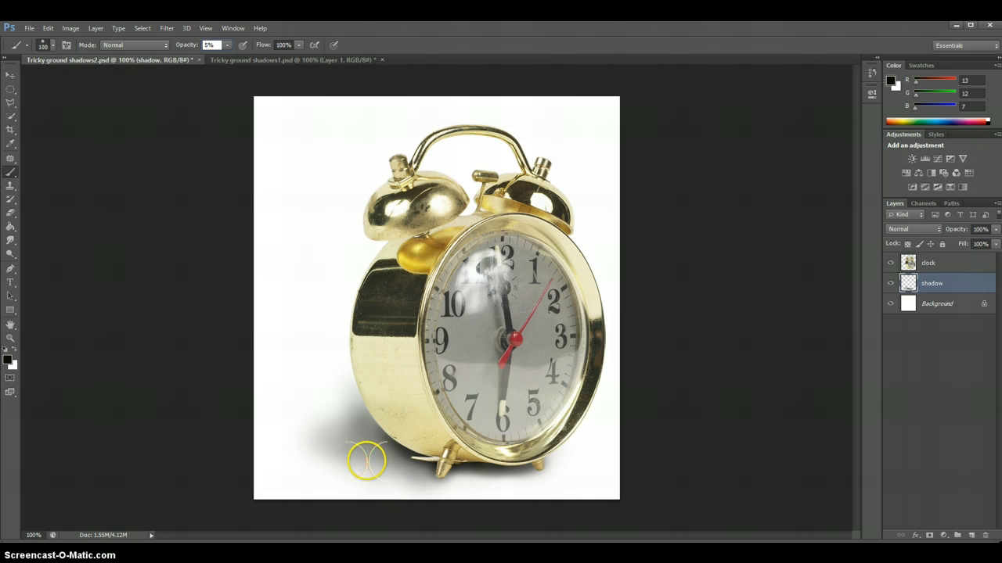
pyautogui.moveTo(368, 463)
pyautogui.mouseDown()
pyautogui.moveTo(291, 450)
pyautogui.moveTo(298, 429)
pyautogui.moveTo(329, 420)
pyautogui.moveTo(345, 366)
pyautogui.moveTo(402, 490)
pyautogui.moveTo(298, 467)
pyautogui.moveTo(424, 471)
pyautogui.moveTo(304, 461)
pyautogui.moveTo(263, 434)
pyautogui.moveTo(295, 434)
pyautogui.mouseUp()
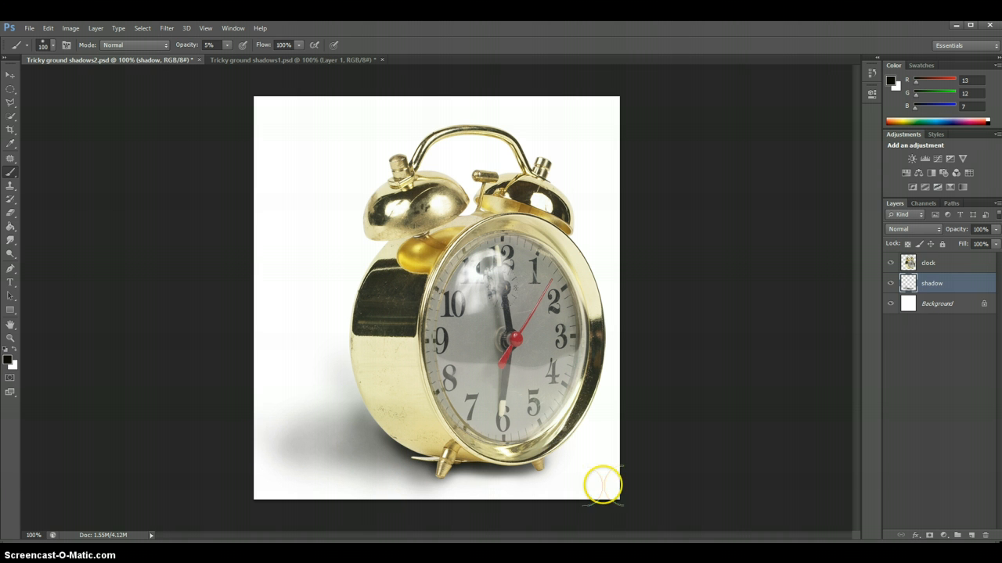
pyautogui.moveTo(539, 448); pyautogui.dragTo(432, 470)
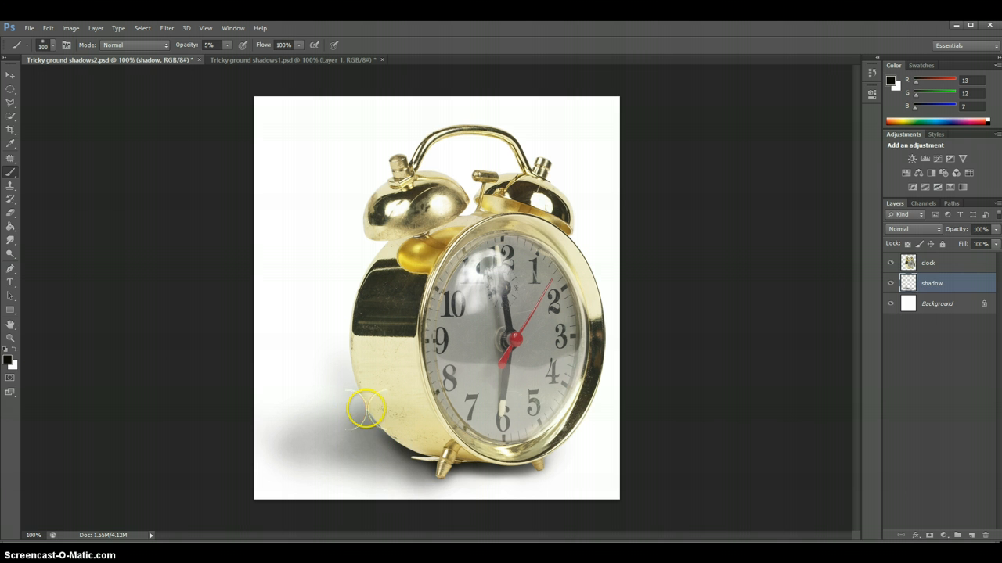
pyautogui.moveTo(369, 410)
pyautogui.mouseDown()
pyautogui.moveTo(351, 415)
pyautogui.moveTo(403, 453)
pyautogui.moveTo(348, 440)
pyautogui.moveTo(383, 410)
pyautogui.mouseUp()
pyautogui.moveTo(363, 397)
pyautogui.mouseDown()
pyautogui.moveTo(358, 418)
pyautogui.moveTo(374, 362)
pyautogui.mouseUp()
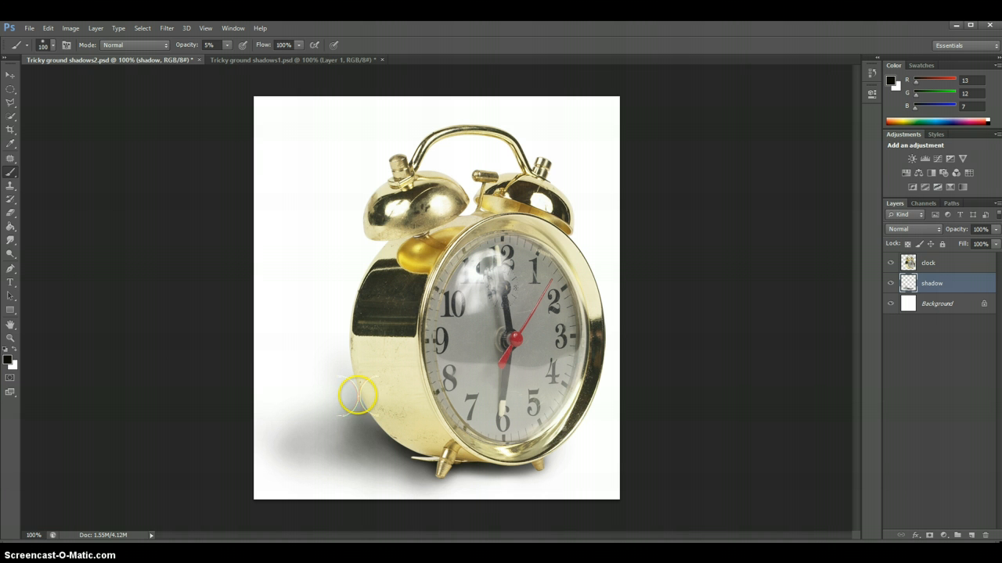
pyautogui.moveTo(358, 397)
pyautogui.mouseDown()
pyautogui.moveTo(336, 431)
pyautogui.moveTo(337, 461)
pyautogui.moveTo(347, 453)
pyautogui.moveTo(313, 457)
pyautogui.moveTo(353, 459)
pyautogui.mouseUp()
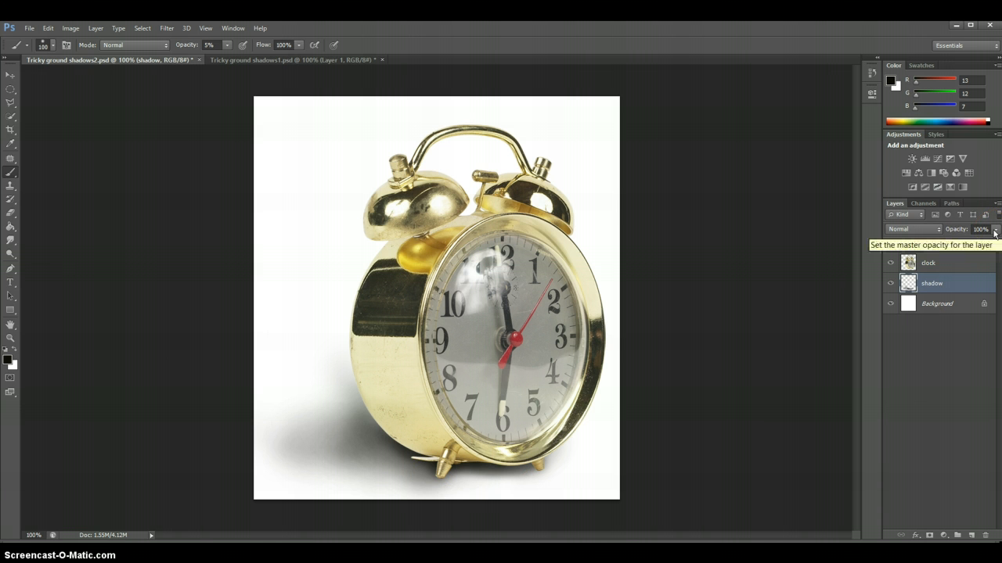
# Set up the Eraser tool with a soft 60 px tip at 5% opacity for thinning the painted shadow
pyautogui.click(10, 215)
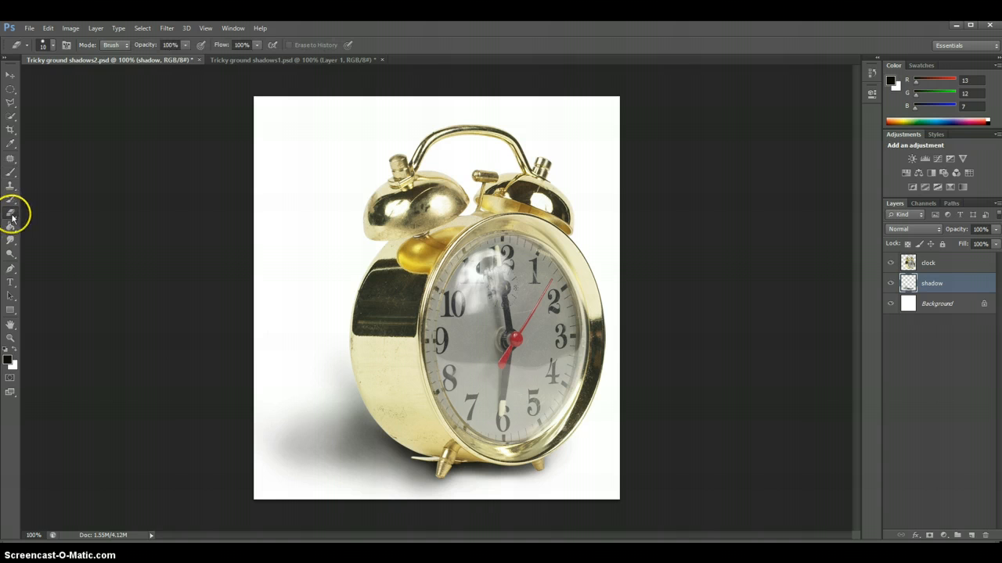
pyautogui.click(53, 47)
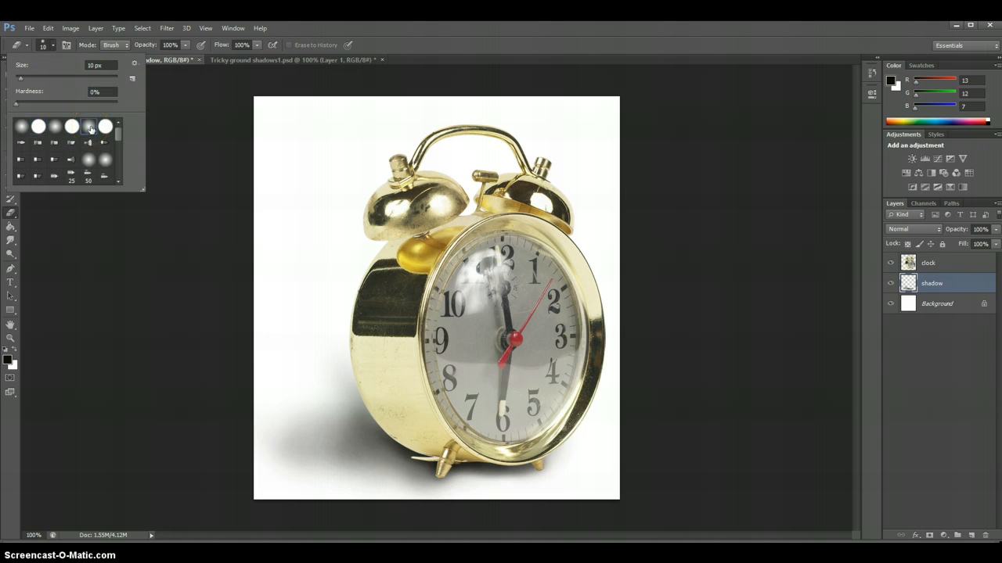
pyautogui.click(89, 65)
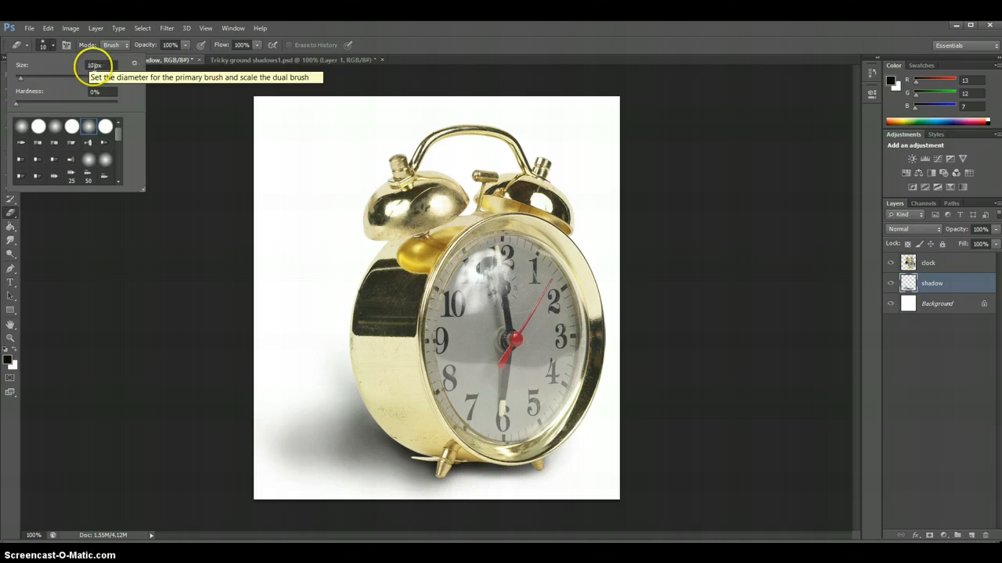
pyautogui.doubleClick(90, 66)
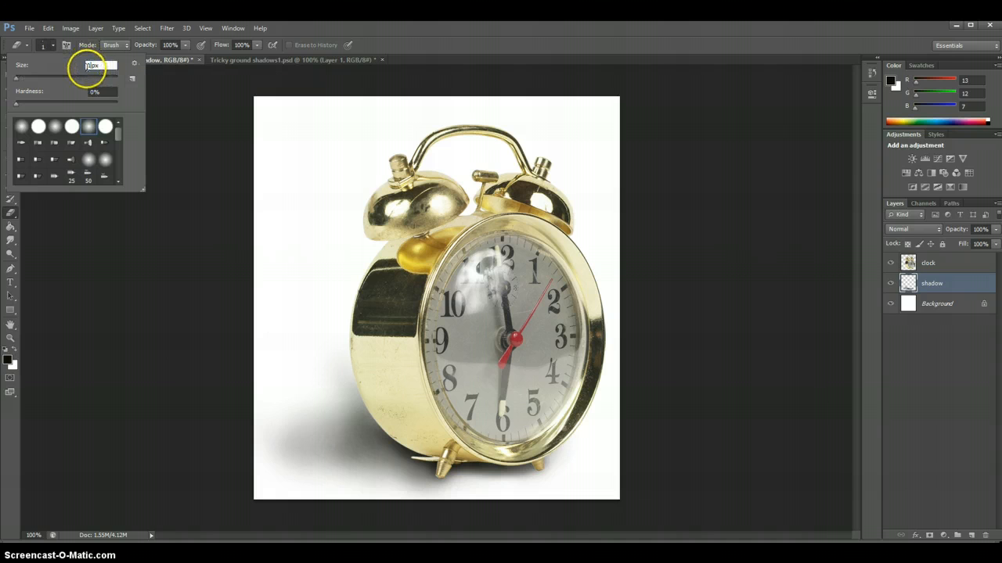
pyautogui.press('BackSpace')
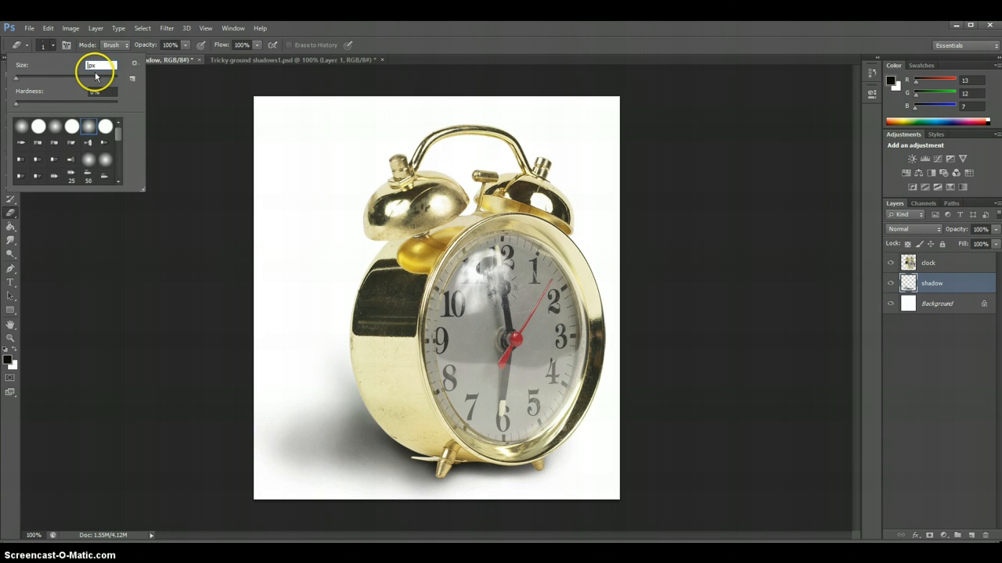
pyautogui.write('60')
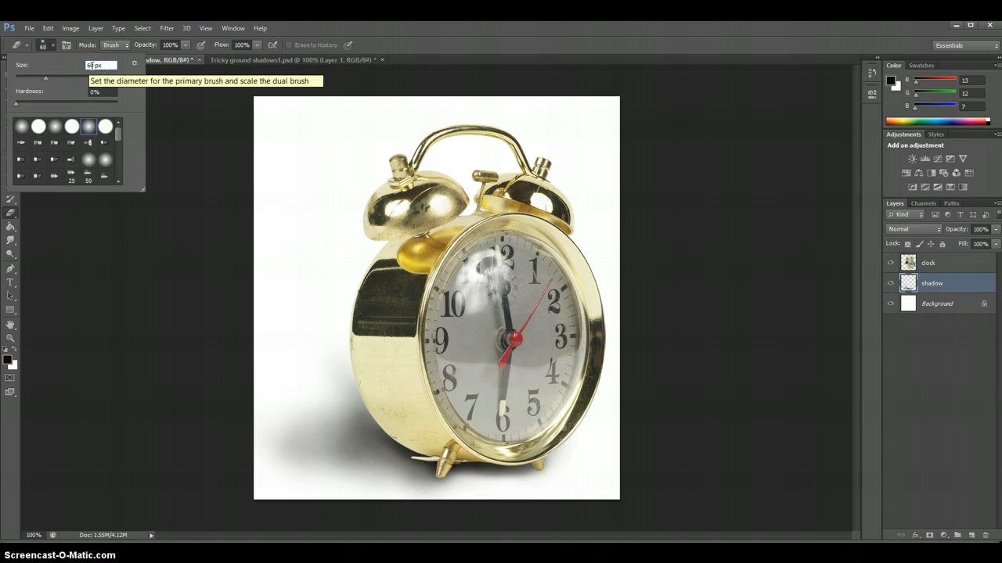
pyautogui.click(170, 44)
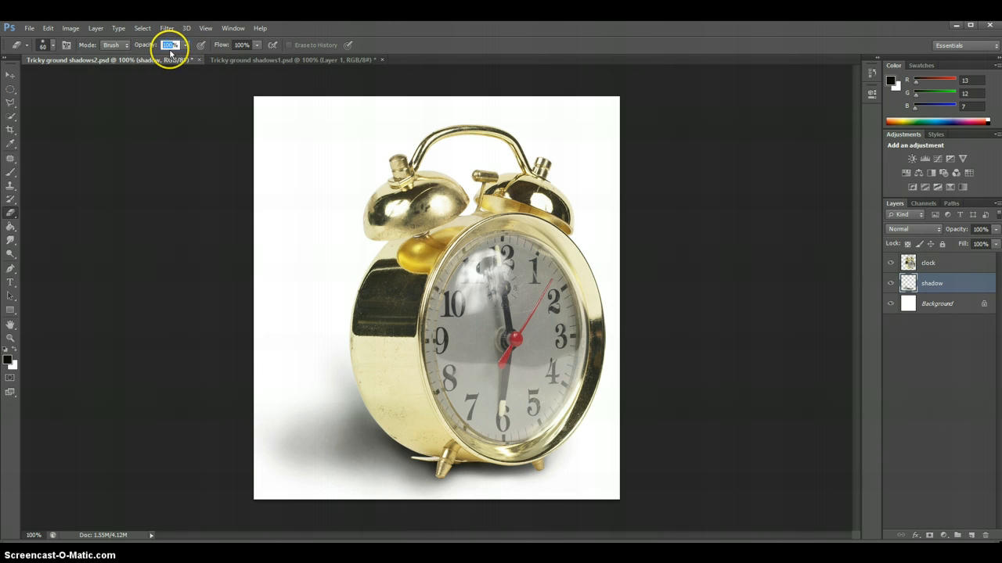
pyautogui.write('5')
pyautogui.press('Return')
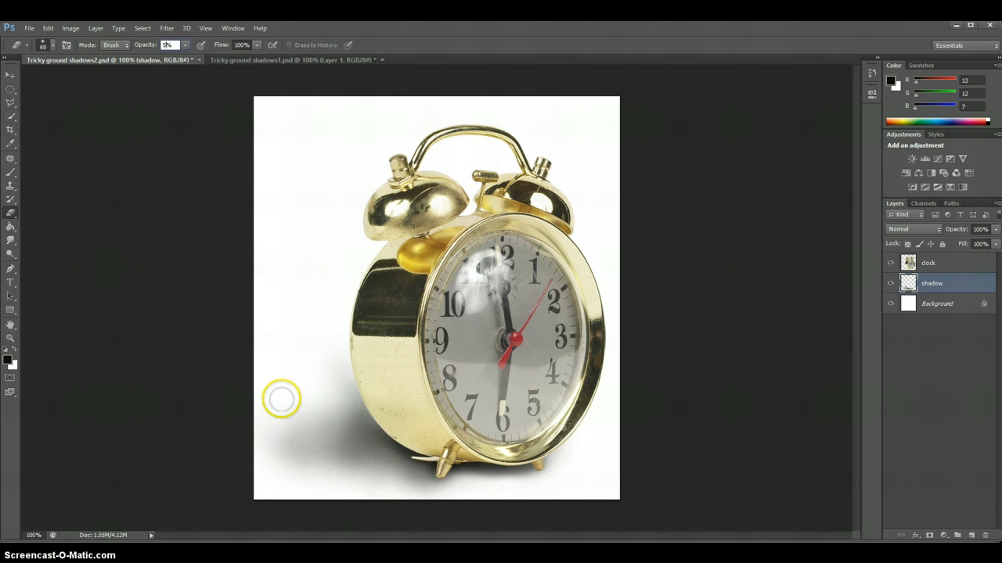
# Lightly erase the outer edges of the clock's shadow, beside the body and along the underside, to soften its fade-out
pyautogui.moveTo(305, 398)
pyautogui.mouseDown()
pyautogui.moveTo(338, 351)
pyautogui.moveTo(332, 390)
pyautogui.mouseUp()
pyautogui.moveTo(402, 497)
pyautogui.mouseDown()
pyautogui.moveTo(412, 492)
pyautogui.moveTo(341, 485)
pyautogui.mouseUp()
pyautogui.moveTo(486, 495)
pyautogui.mouseDown()
pyautogui.moveTo(487, 485)
pyautogui.moveTo(458, 485)
pyautogui.mouseUp()
pyautogui.moveTo(375, 455)
pyautogui.mouseDown()
pyautogui.moveTo(360, 436)
pyautogui.moveTo(377, 435)
pyautogui.moveTo(323, 427)
pyautogui.mouseUp()
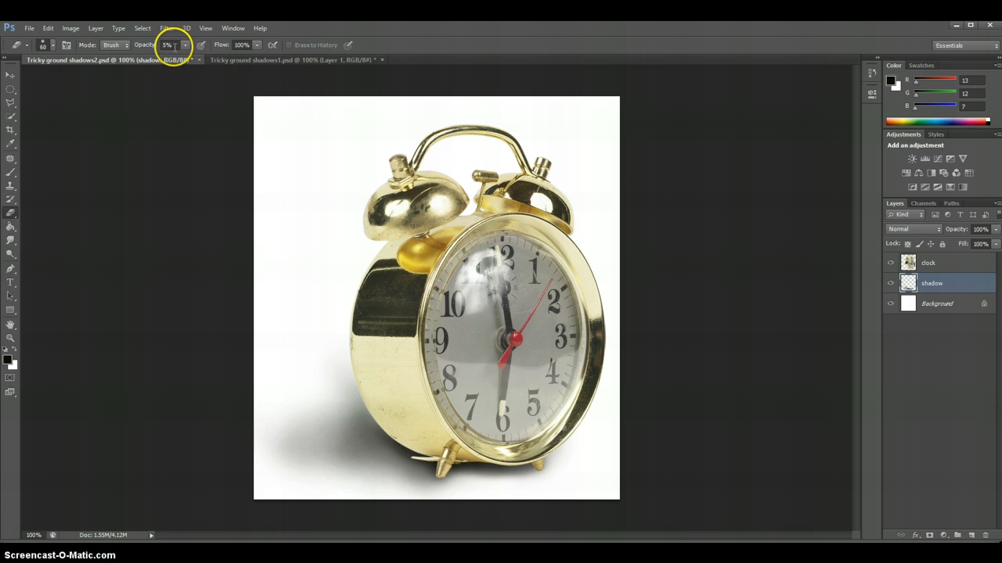
pyautogui.moveTo(329, 432)
pyautogui.mouseDown()
pyautogui.moveTo(331, 457)
pyautogui.moveTo(316, 463)
pyautogui.mouseUp()
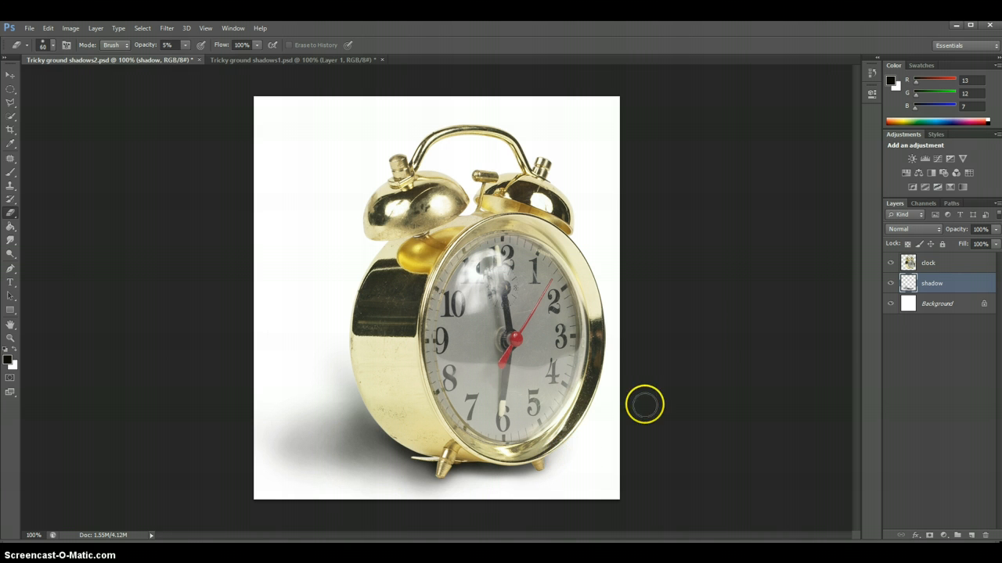
# Try a lower opacity on the shadow layer and set it back to 100%
pyautogui.click(995, 232)
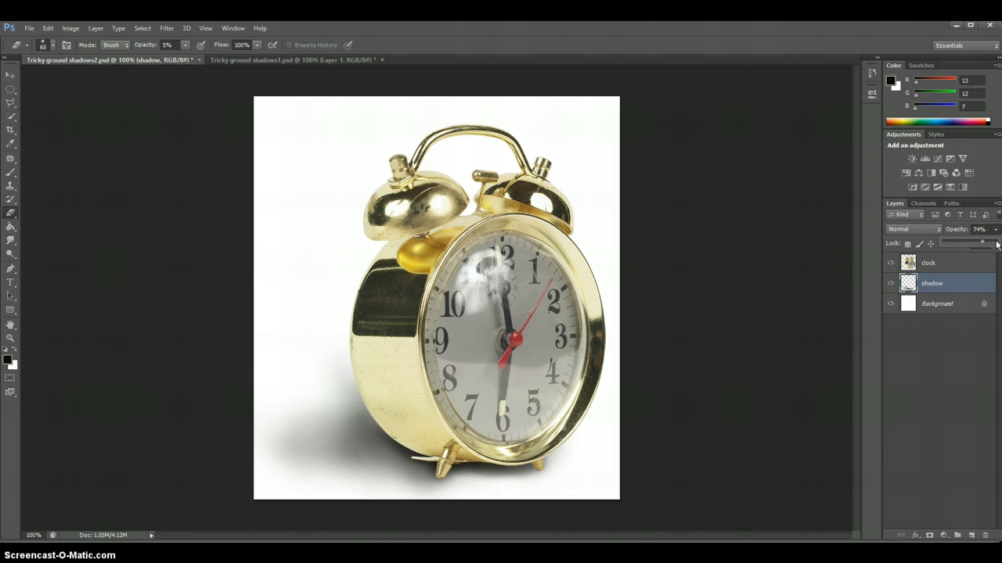
pyautogui.moveTo(997, 245); pyautogui.dragTo(999, 245)
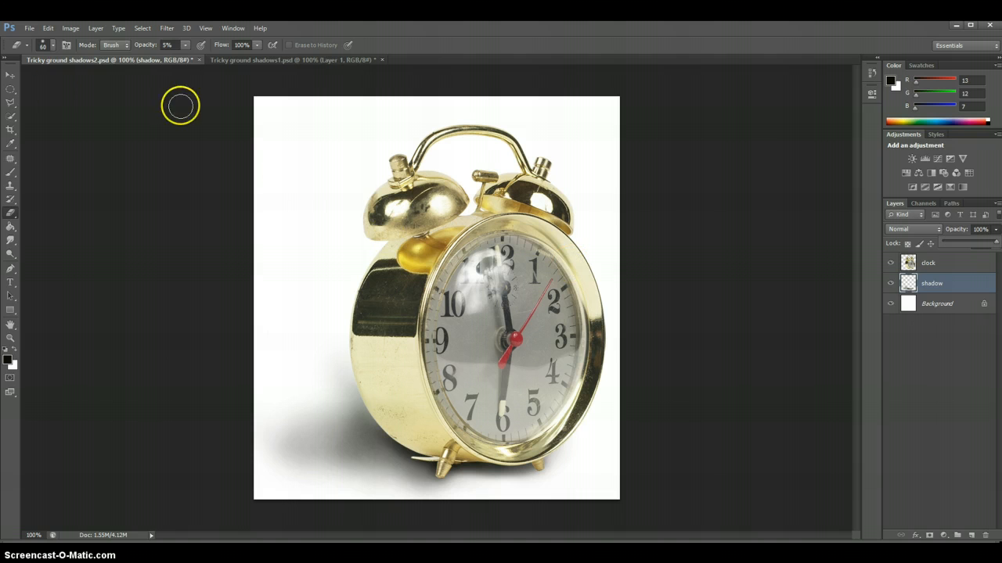
# Review the toaster document's blurred shadow and return to the clock document to review its separate shadow layer
pyautogui.click(244, 61)
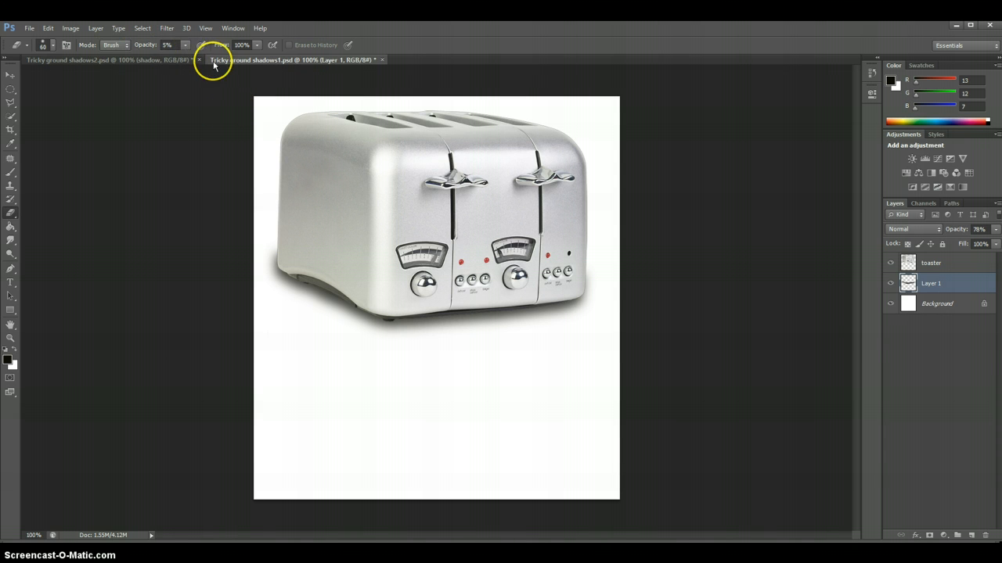
pyautogui.click(146, 60)
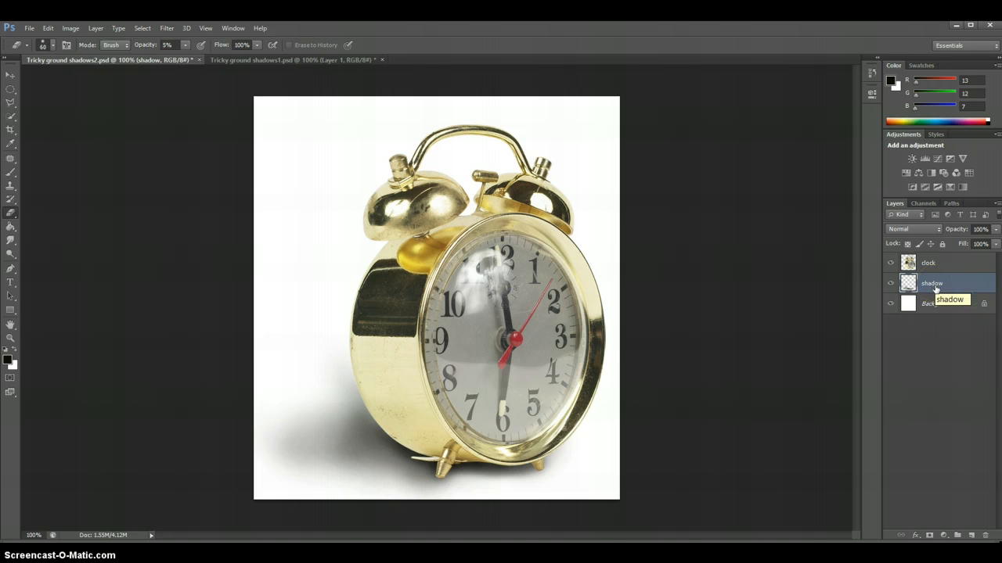
pyautogui.moveTo(935, 290)
pyautogui.mouseDown()
pyautogui.moveTo(942, 308)
pyautogui.moveTo(930, 271)
pyautogui.moveTo(939, 305)
pyautogui.mouseUp()
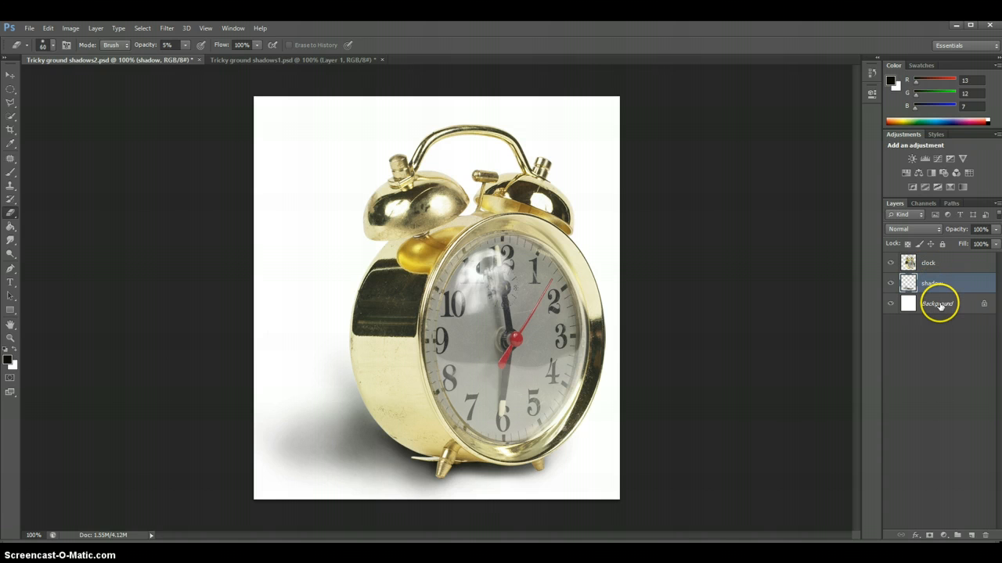